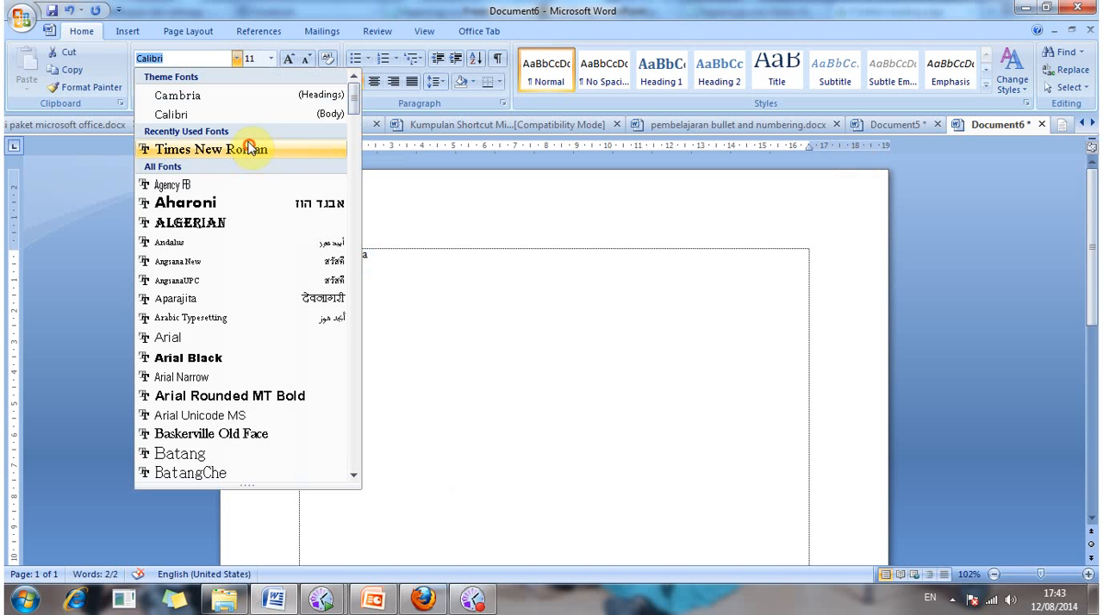
Step: Format the title "Tabel Biodata" as bold, centered Times New Roman at size 12
left_click(250, 148)
left_click(272, 57)
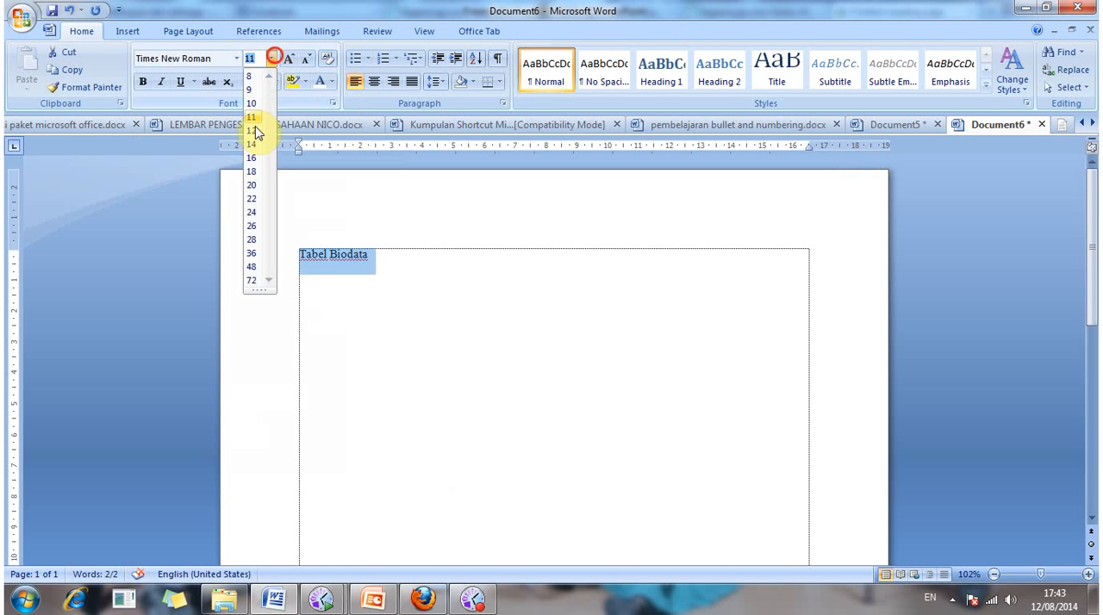
left_click(254, 129)
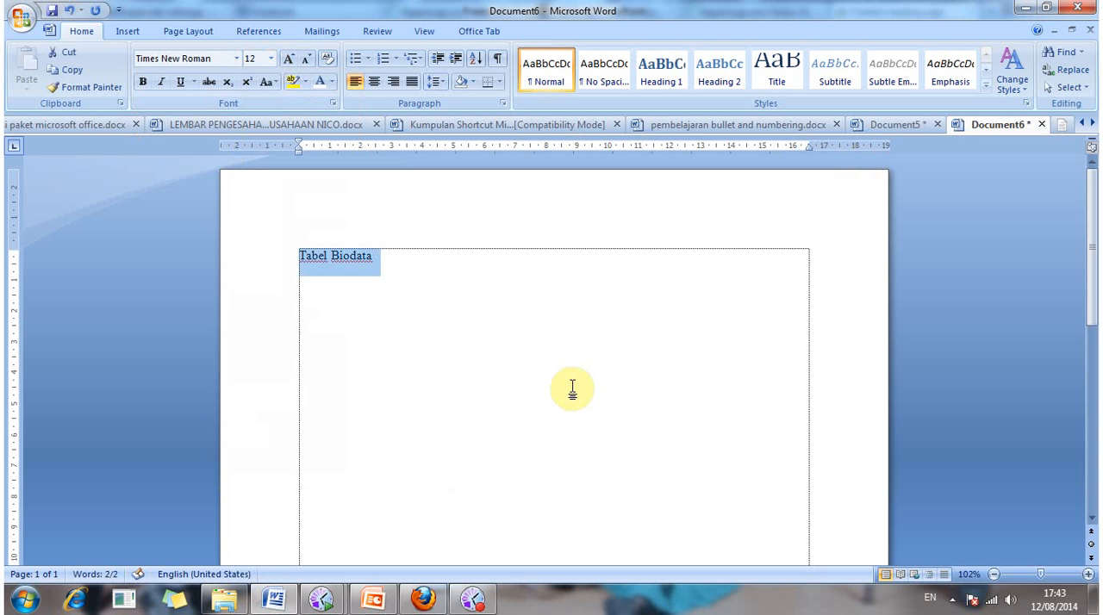
key("ctrl+e")
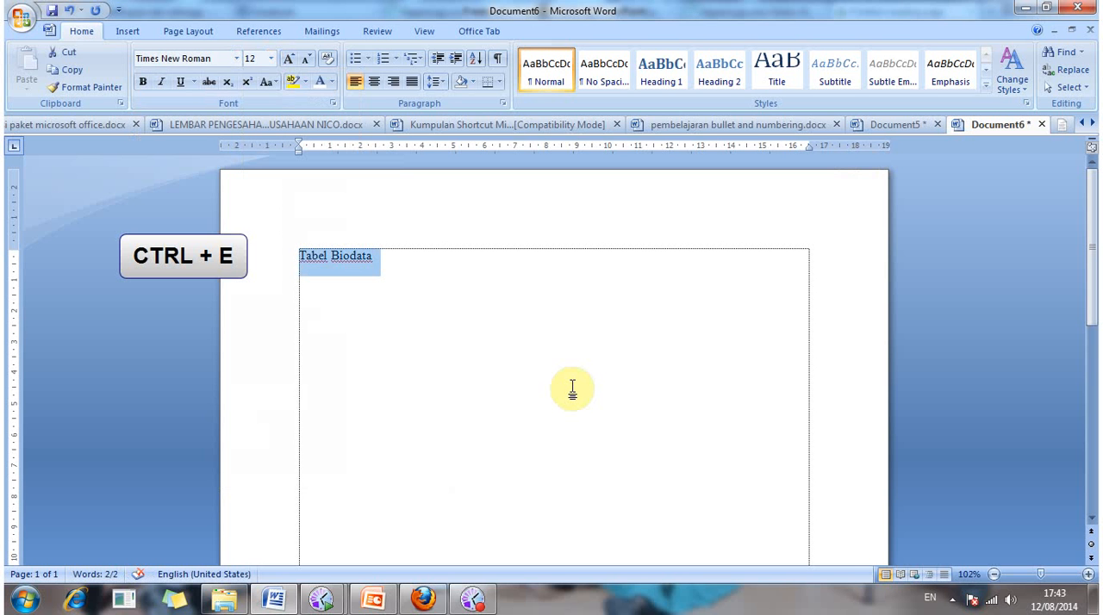
key("ctrl+e")
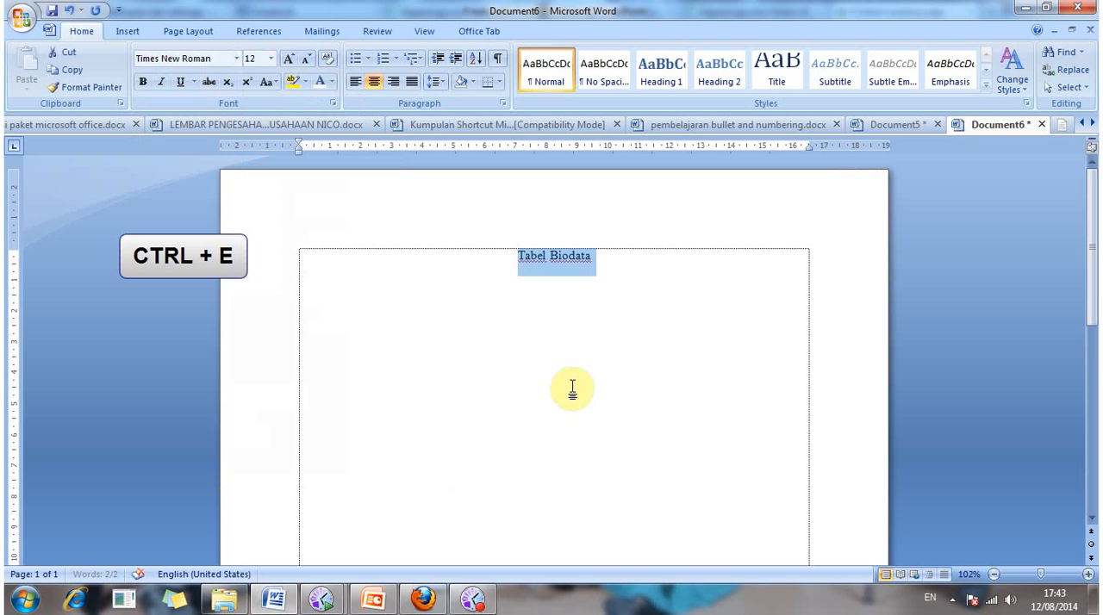
key("ctrl+b")
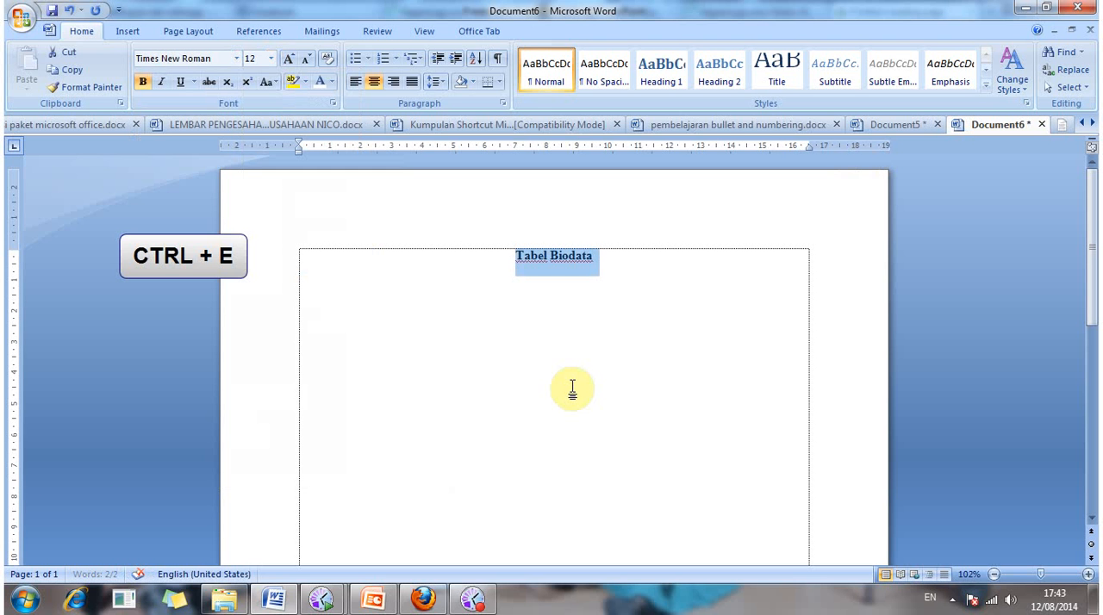
key("Right")
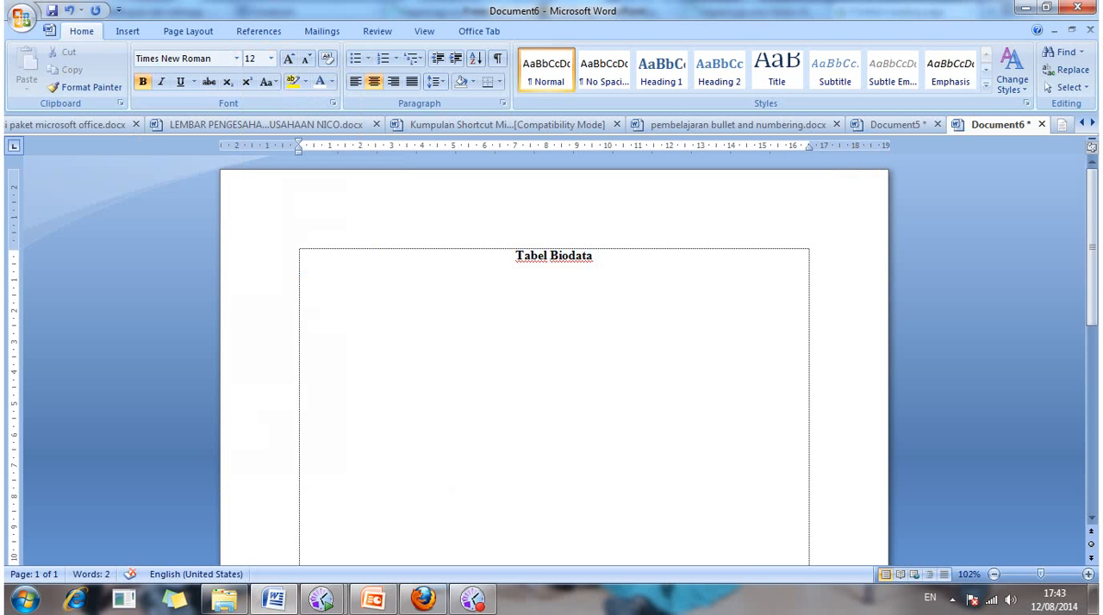
Step: Start a new left-aligned line below the title, leaving space for a table
key("Return")
key("ctrl+q")
key("ctrl+q")
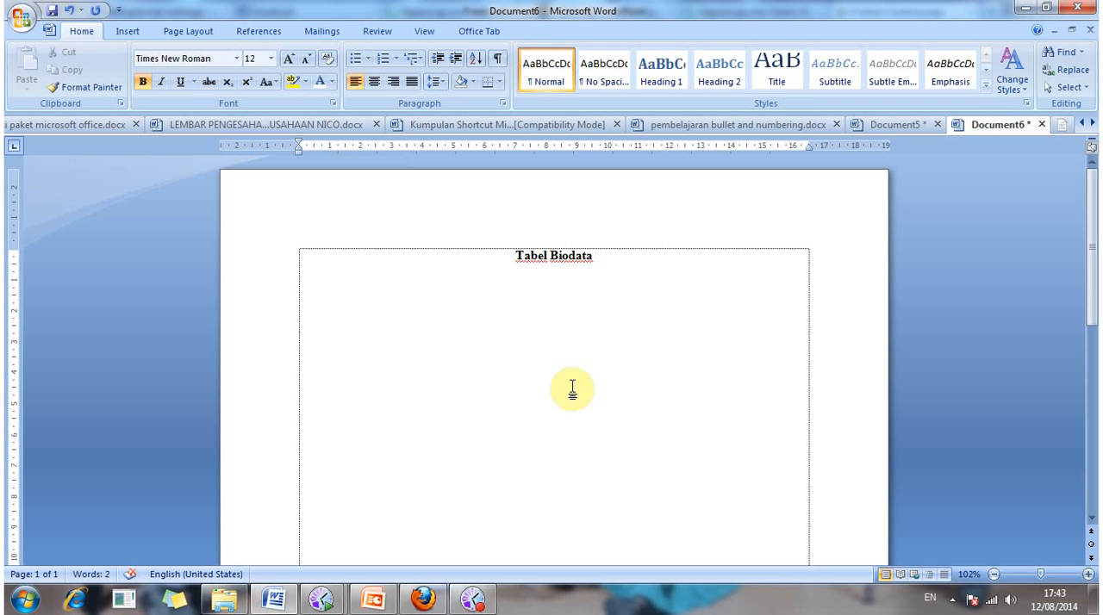
Step: Insert a table with 5 columns and 4 rows below the title
left_click(134, 35)
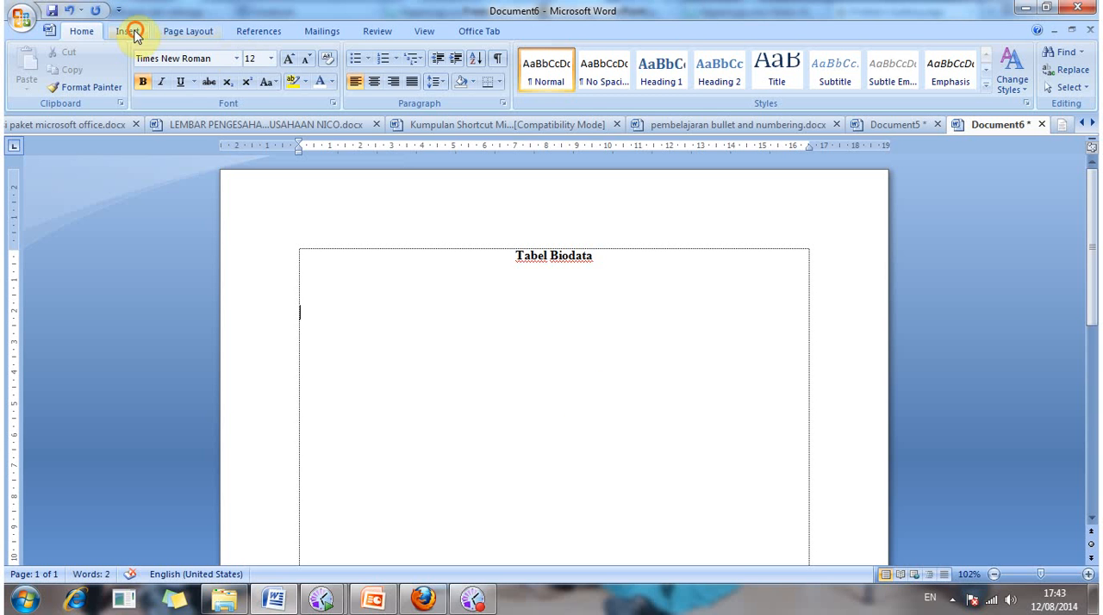
left_click(134, 69)
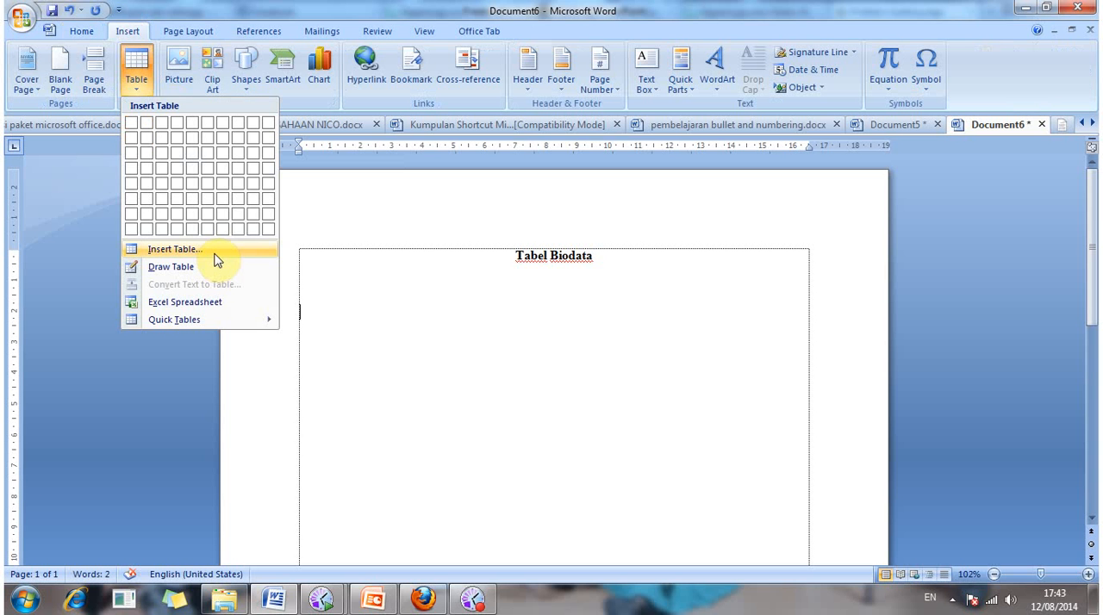
left_click(214, 251)
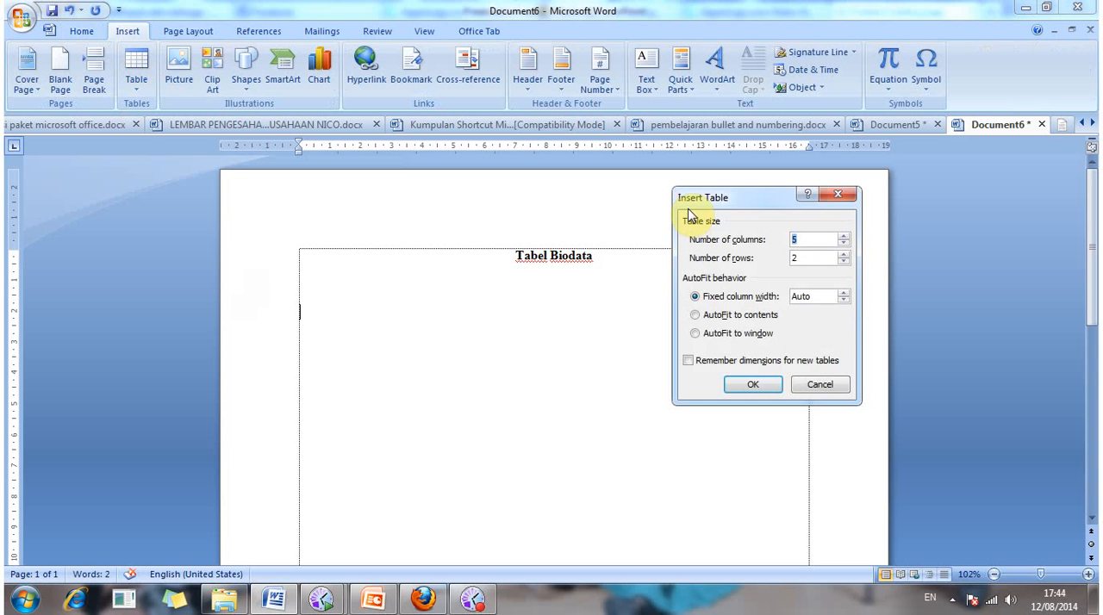
left_click(717, 204)
left_click_drag(746, 200, 719, 223)
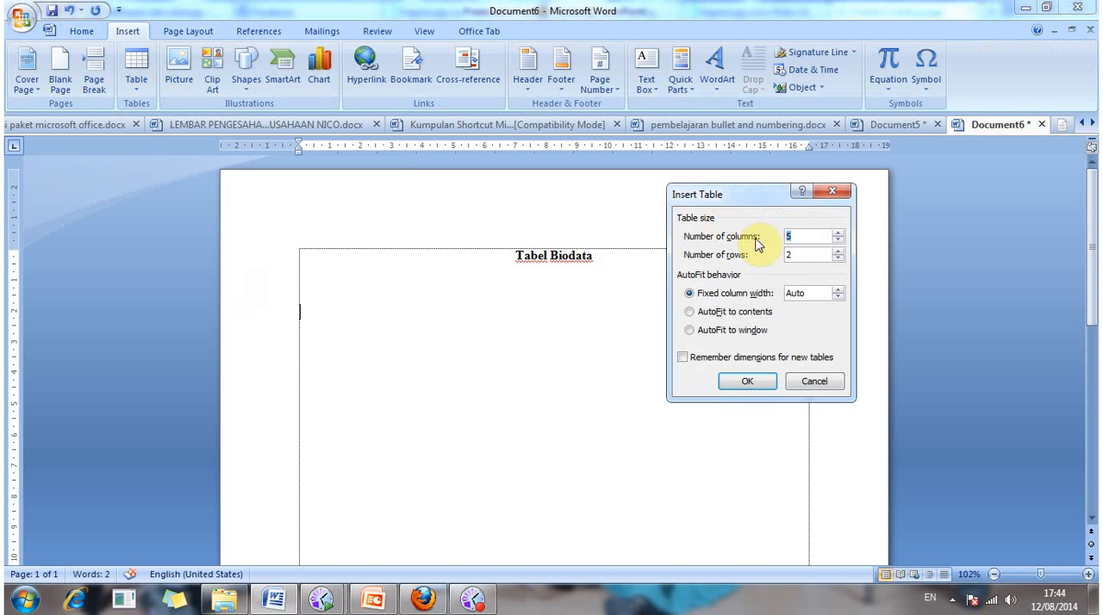
left_click(807, 236)
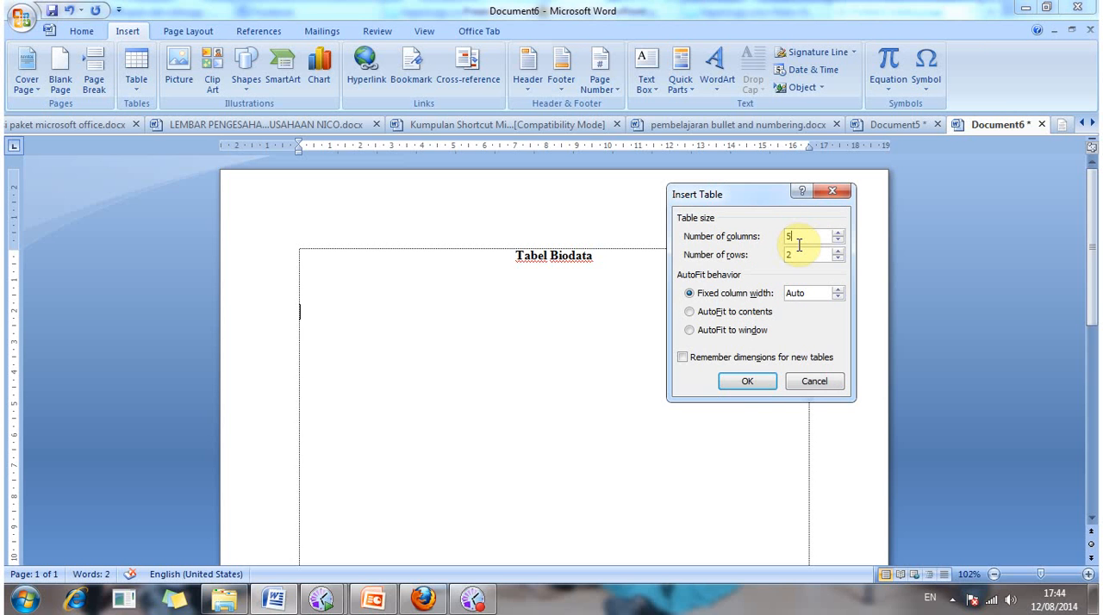
left_click(796, 253)
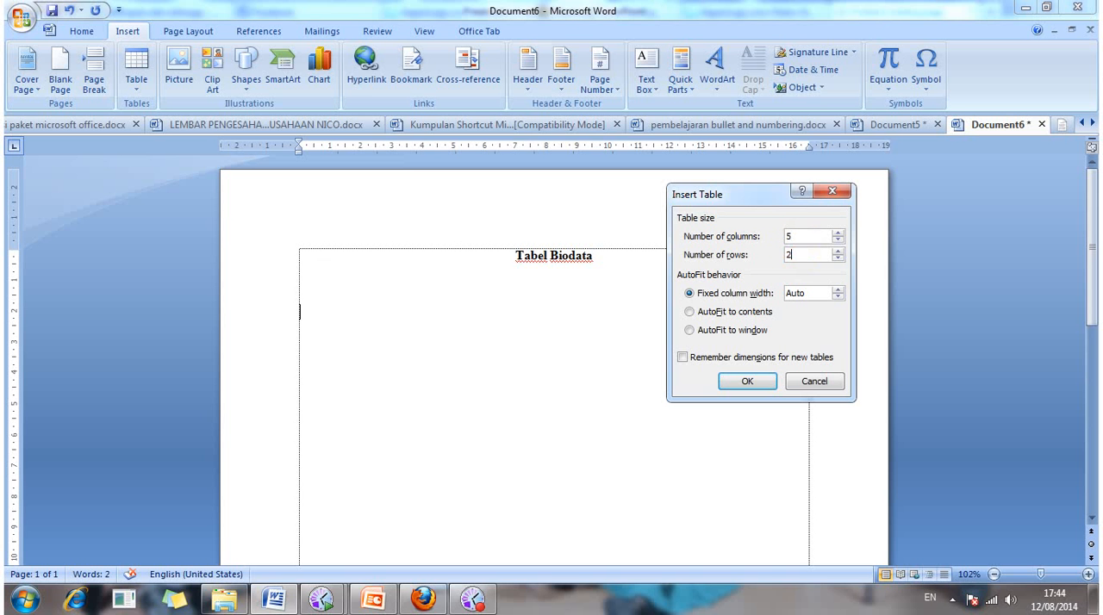
left_click(799, 255)
key("BackSpace")
type("5")
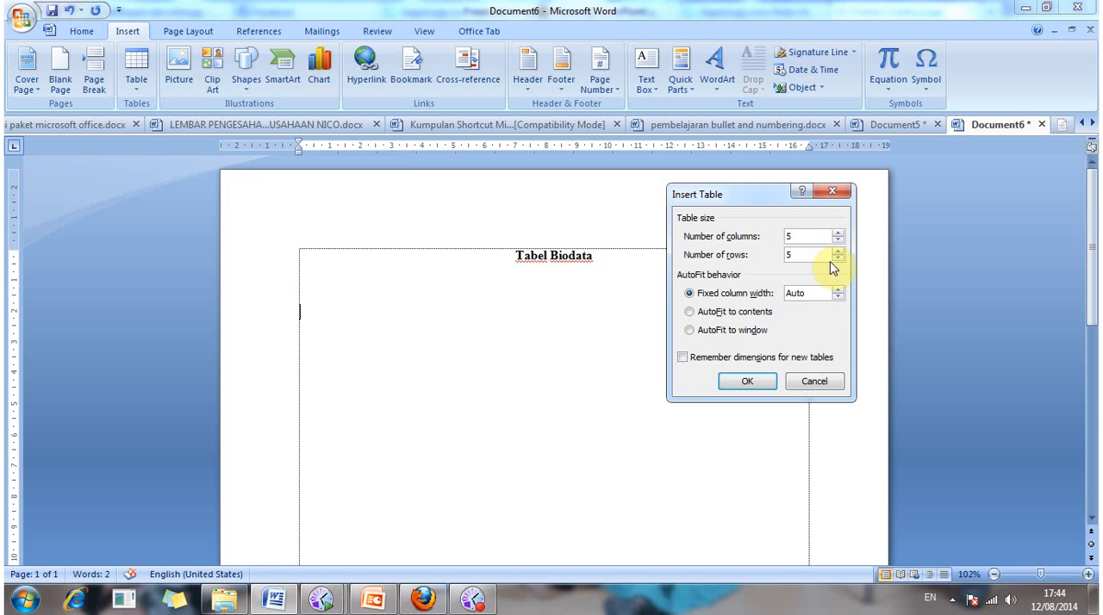
key("BackSpace")
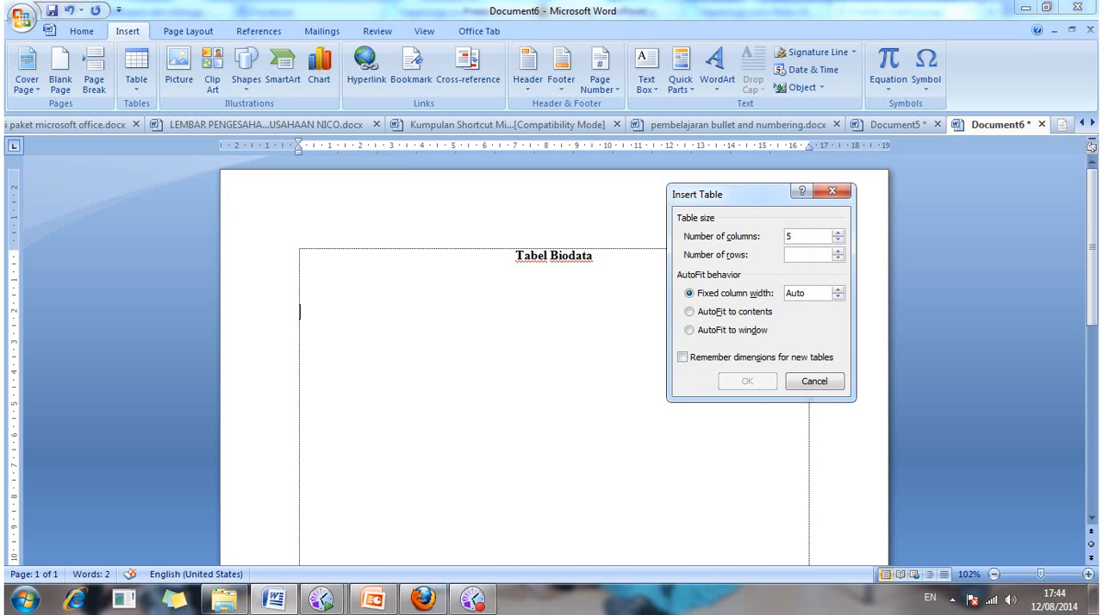
type("4")
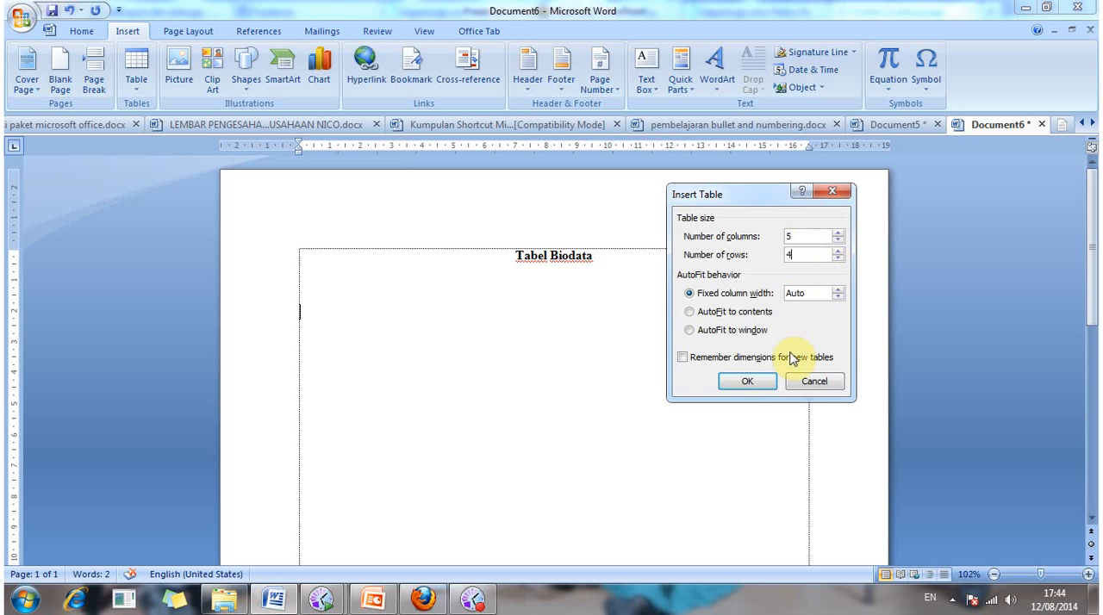
left_click(746, 381)
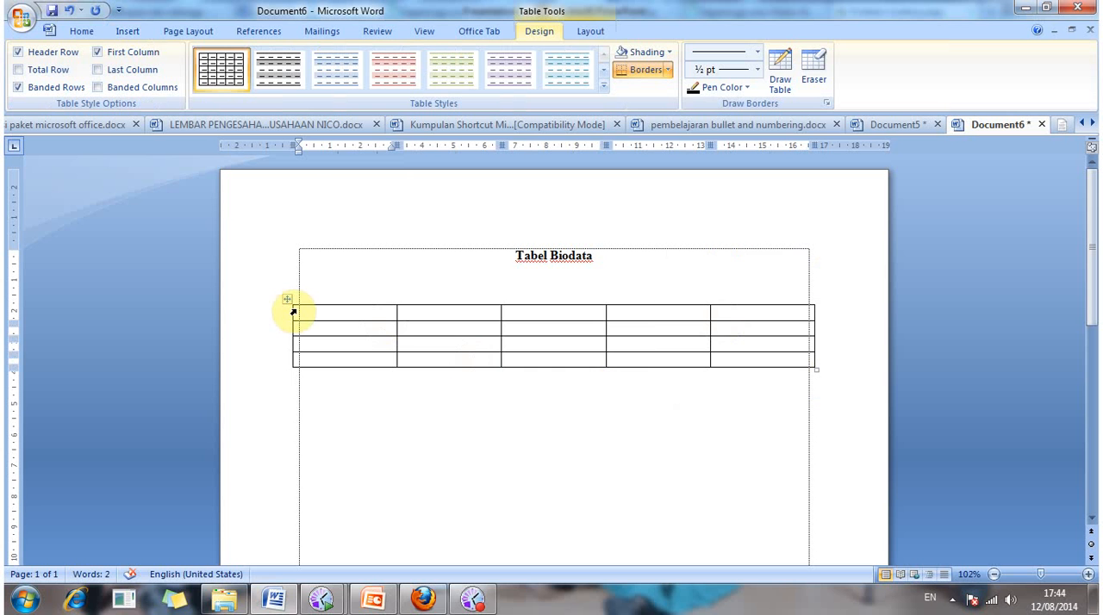
Step: Align the table's left edge with the page margin and narrow the first column to about 1 cm
left_click(295, 143)
mouse_move(295, 143)
left_mouse_down()
mouse_move(335, 163)
mouse_move(328, 143)
mouse_move(360, 145)
mouse_move(326, 145)
left_mouse_up()
left_click(401, 142)
Step: Enter the headings "No.", "Nama" and "Jenis Kelamin" in the first three cells of the header row
left_click(308, 319)
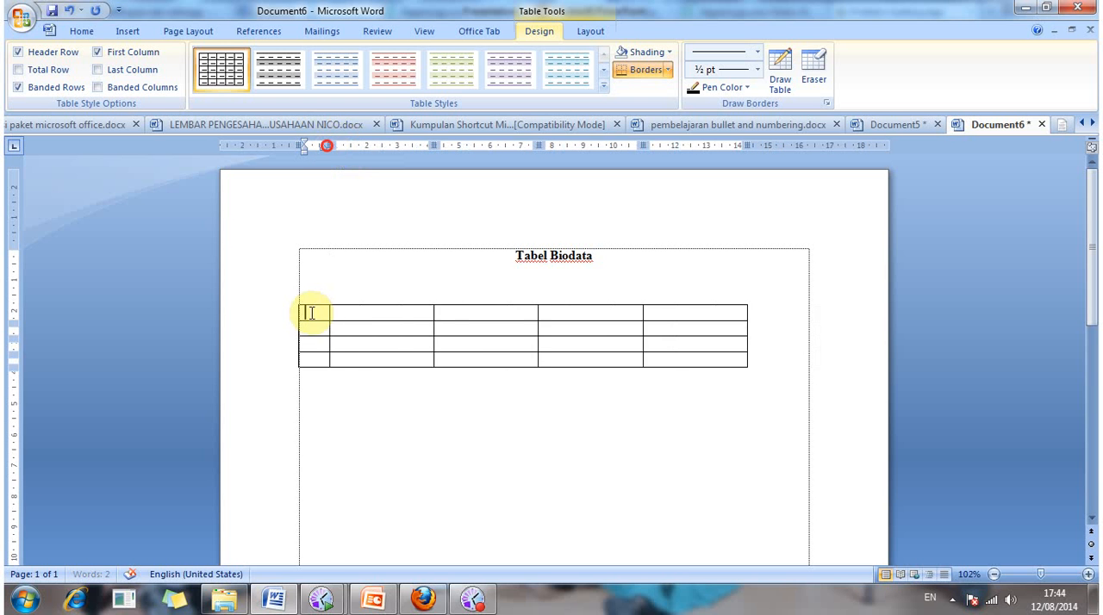
type("No")
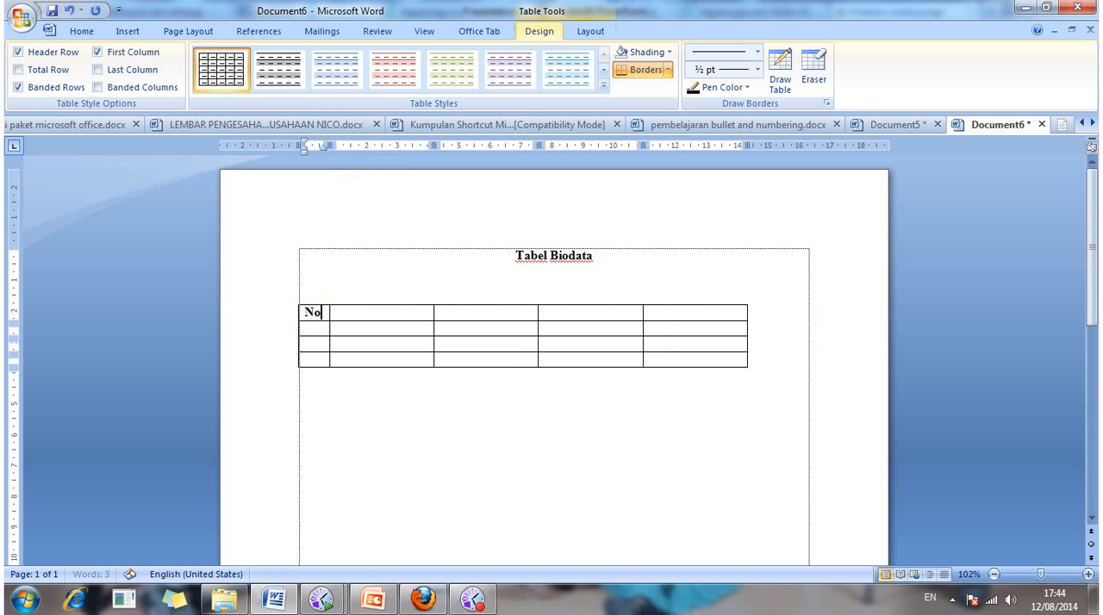
type(".")
key("Tab")
type("Nama")
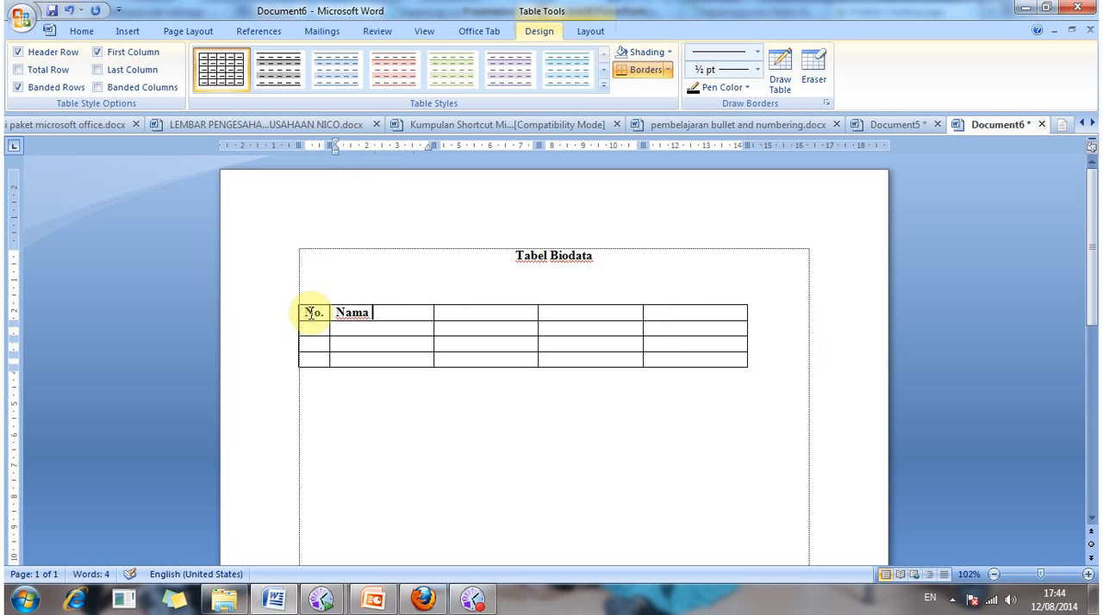
key("Tab")
type("Je")
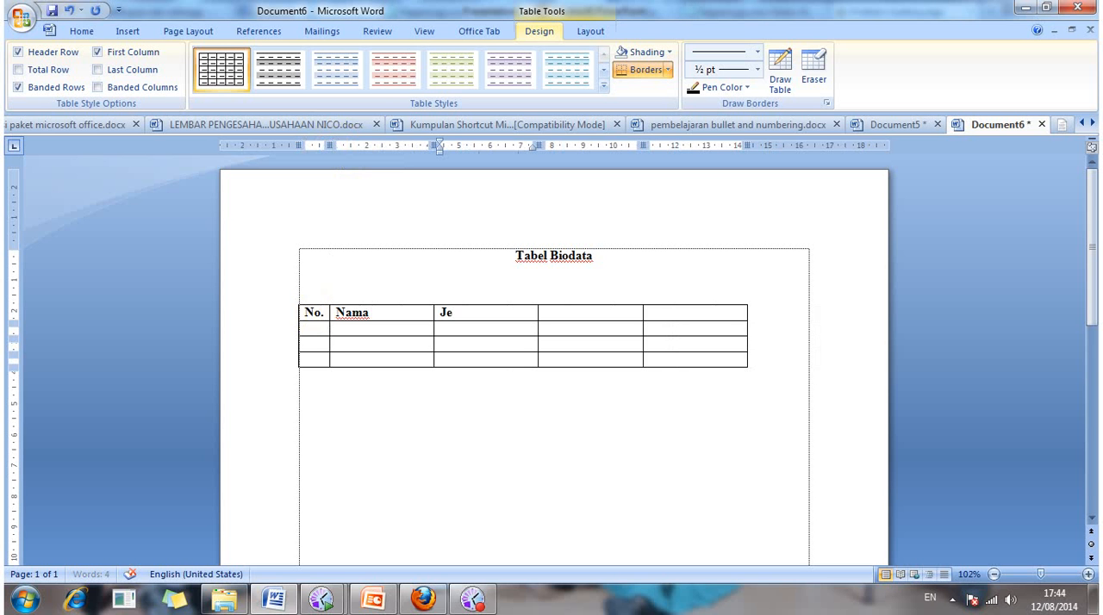
type("nis Kelamin")
key("Tab")
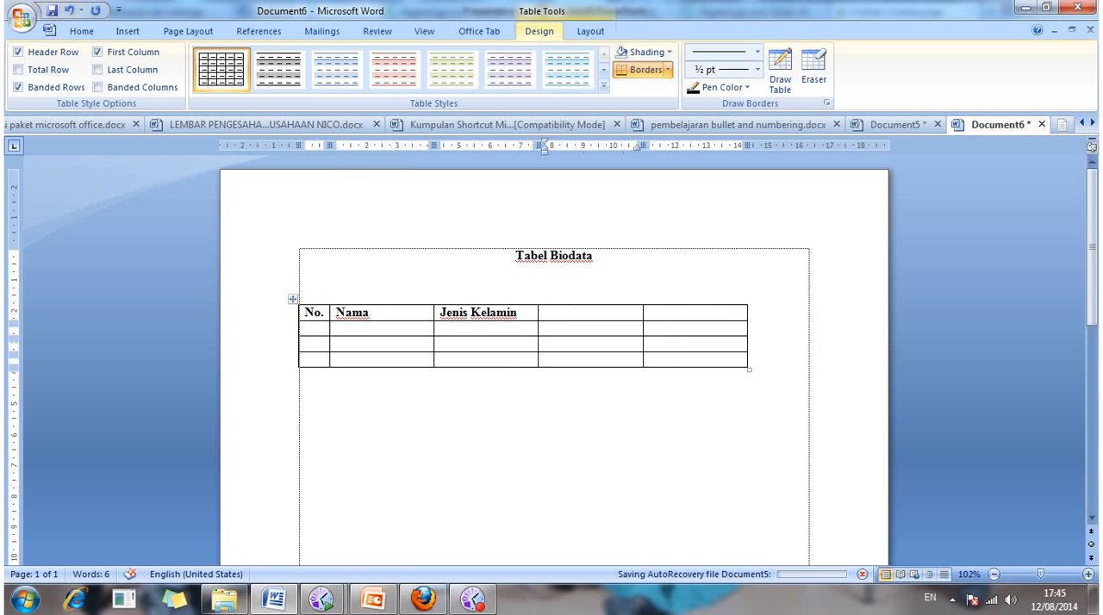
Step: Enter the headings "Tanggal Lahir" and "Alamat" in the last two cells of the header row
type("Ta")
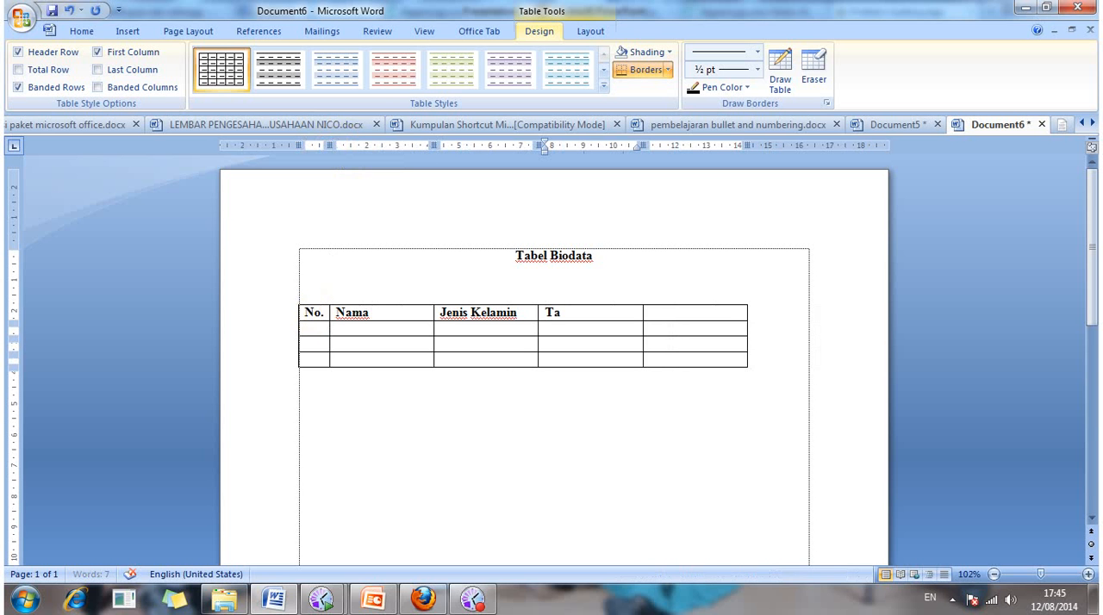
type("nggal LAhir")
key("BackSpace")
key("BackSpace")
key("BackSpace")
key("BackSpace")
type("ahir")
key("Tab")
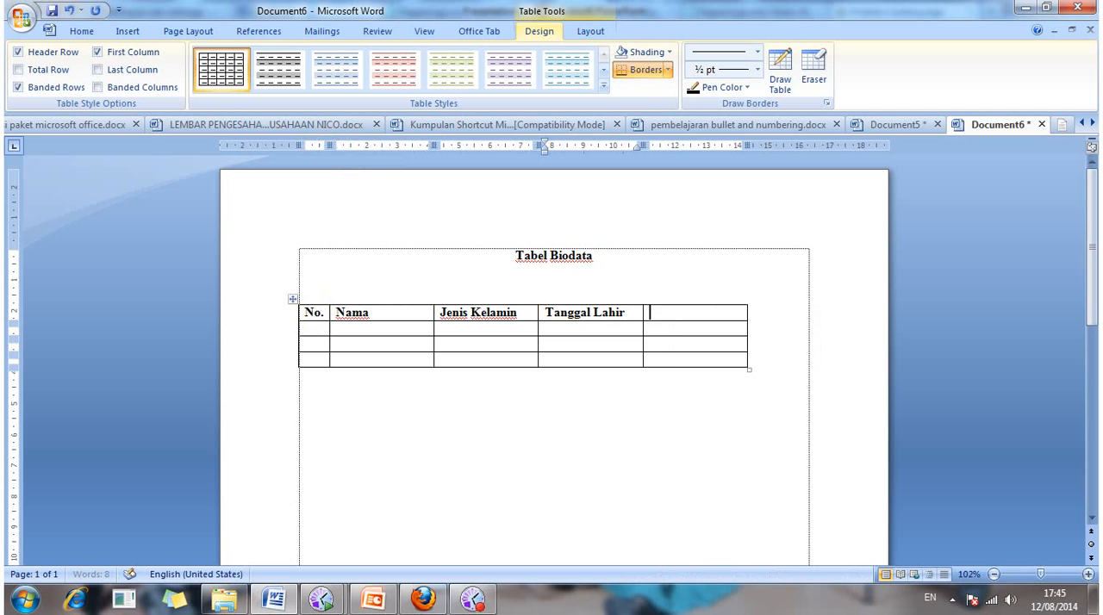
type("Alamat")
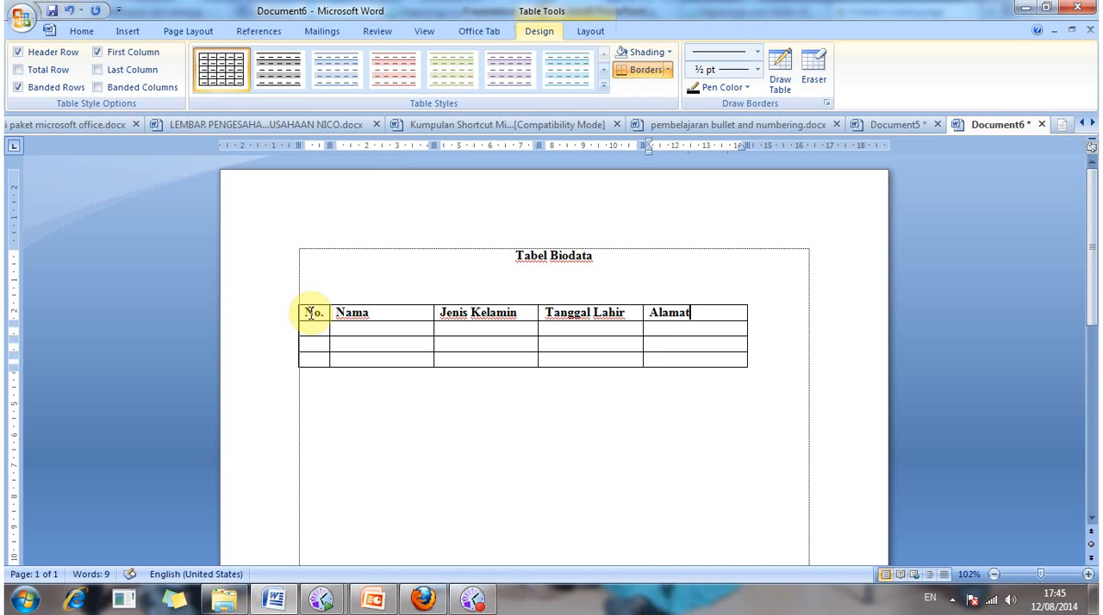
Step: Number the three rows below the header 1, 2 and 3 in the "No." column
key("Down")
key("Left")
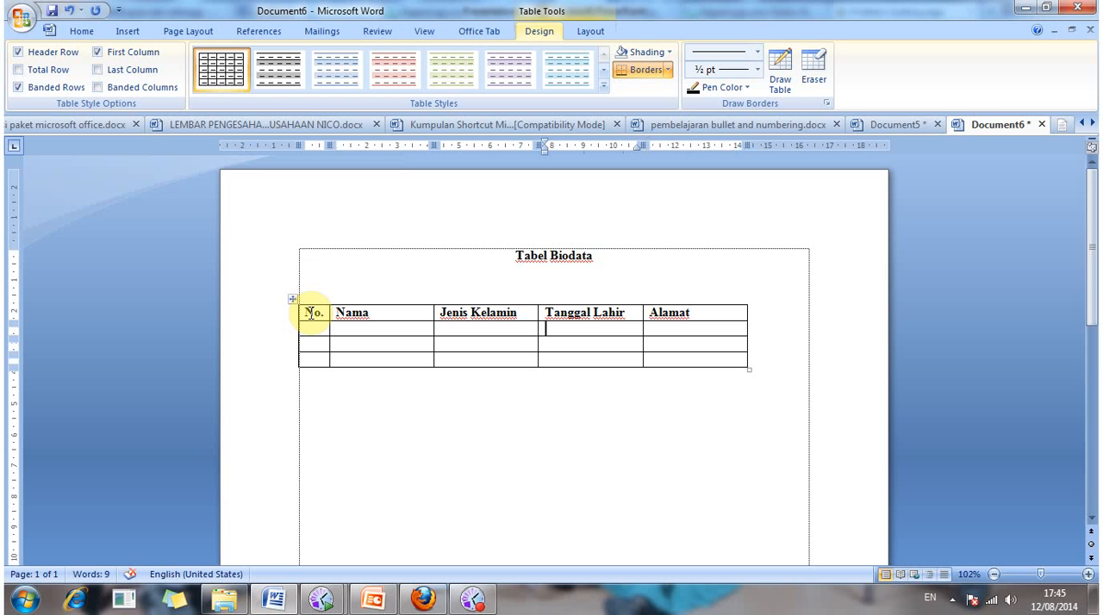
key("Left")
key("Left")
key("Left")
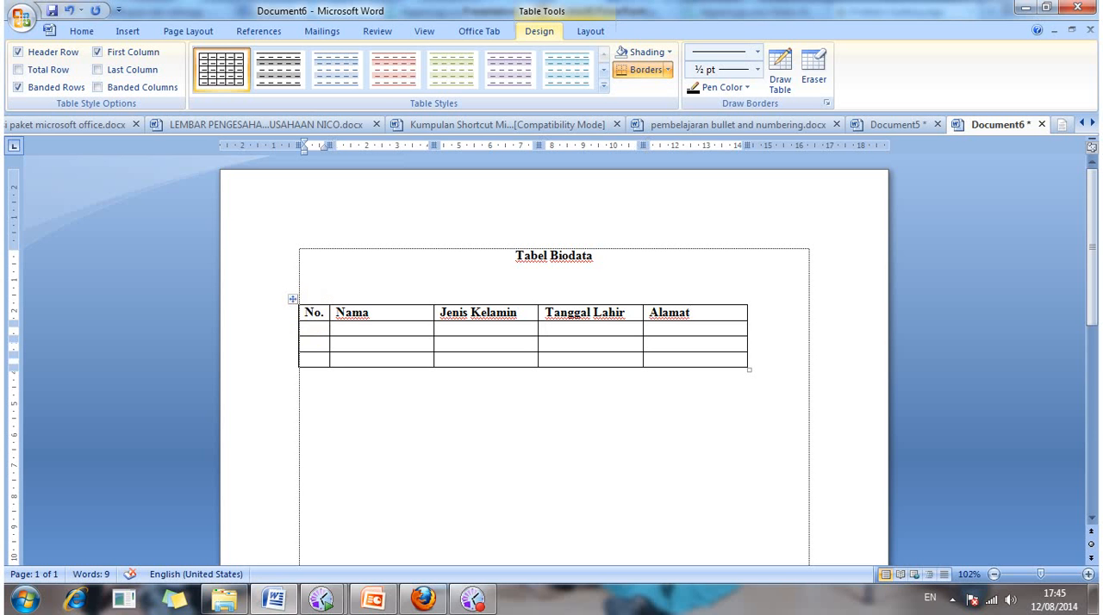
type("1")
key("Down")
type("2")
key("Down")
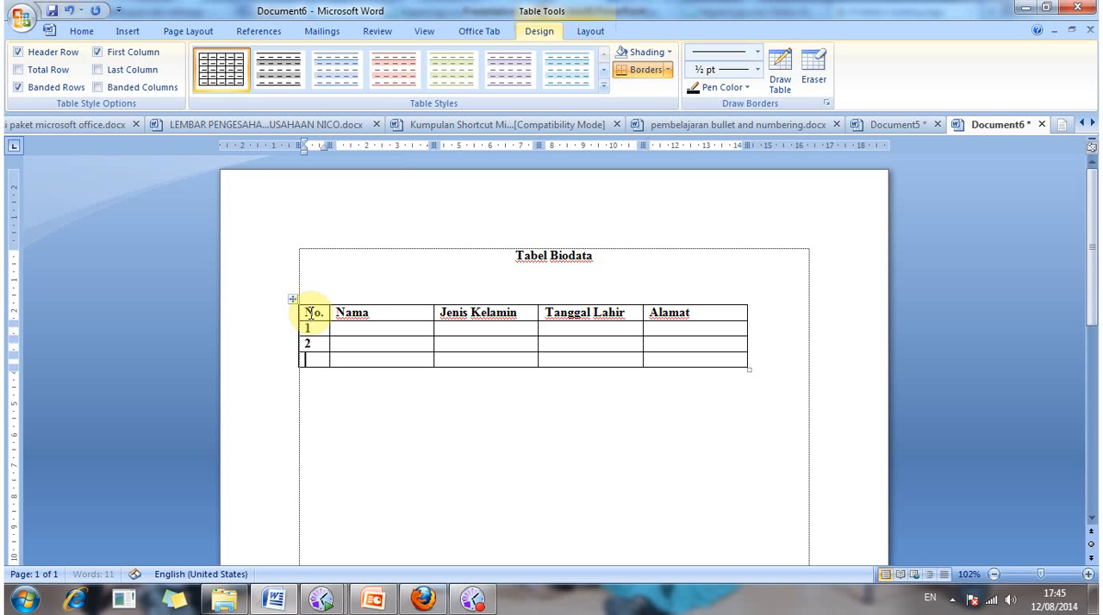
type("3")
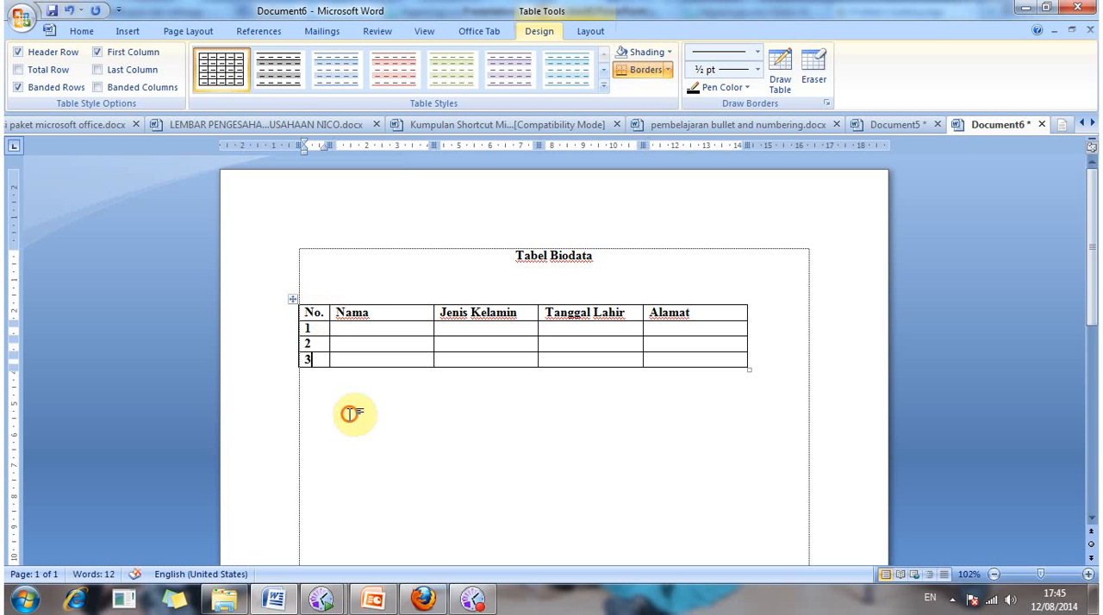
left_click(349, 415)
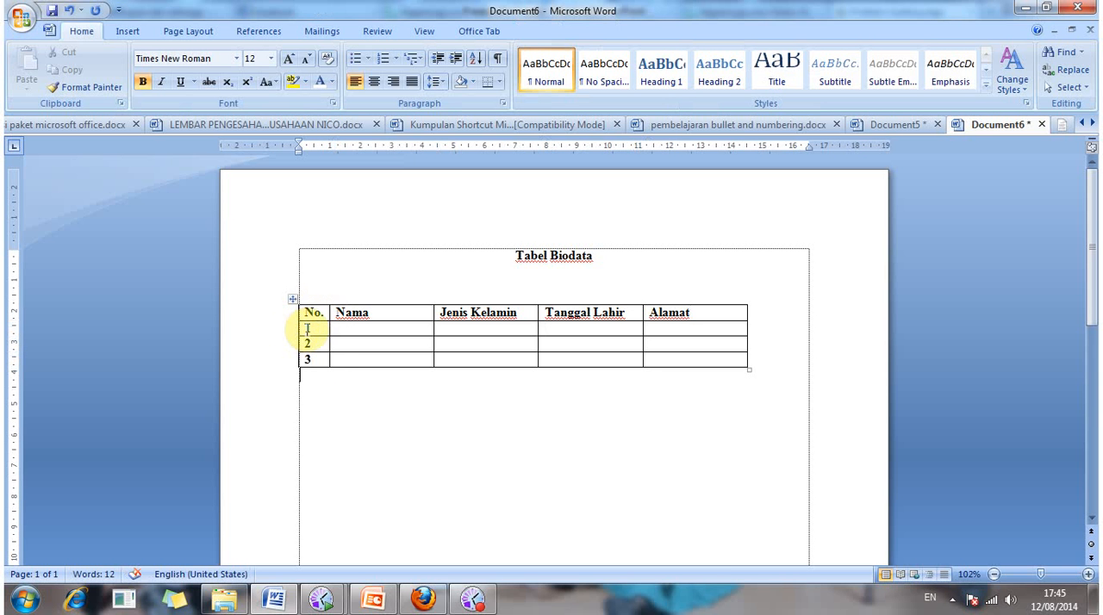
Step: Center the row numbers 1 to 3 in the "No." column
left_click(306, 328)
left_click(321, 358, "shift")
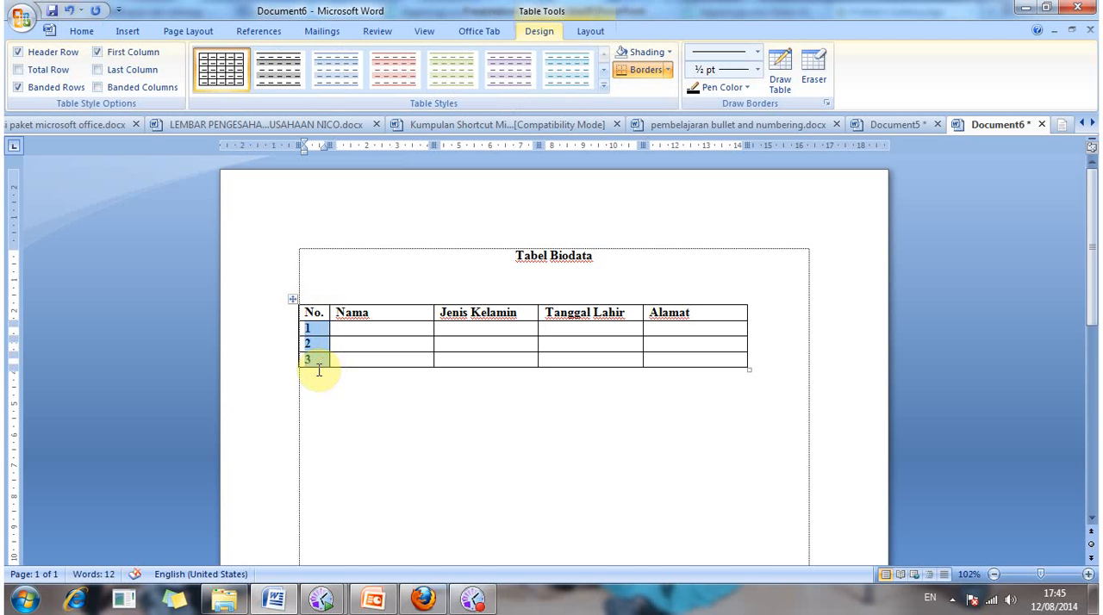
key("ctrl+e")
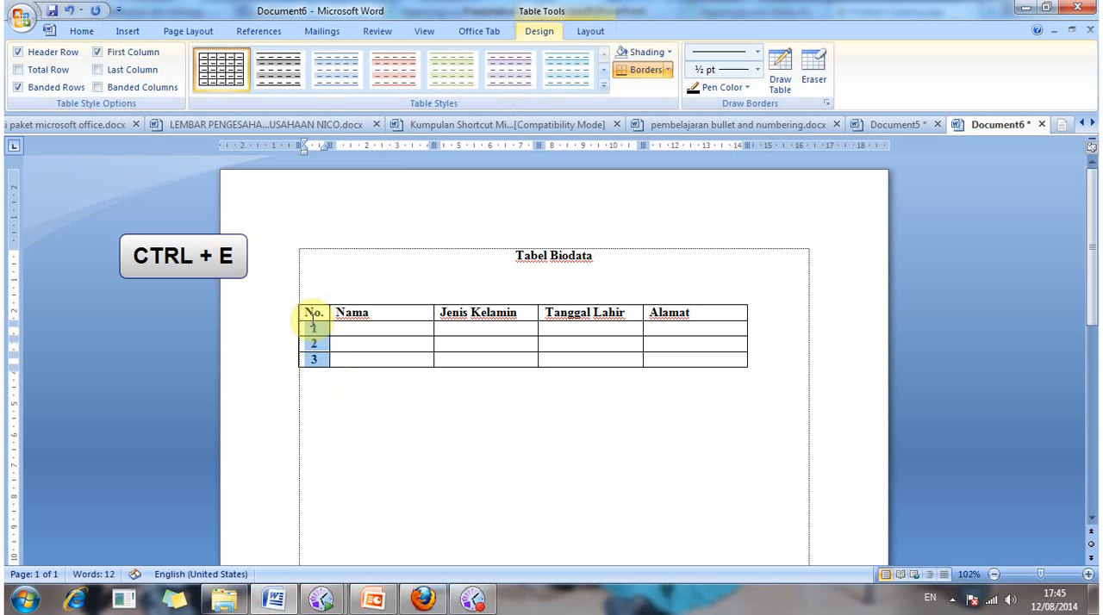
Step: Center the headings across the whole header row, then place the cursor in the first "Nama" cell
left_click_drag(305, 312, 306, 314)
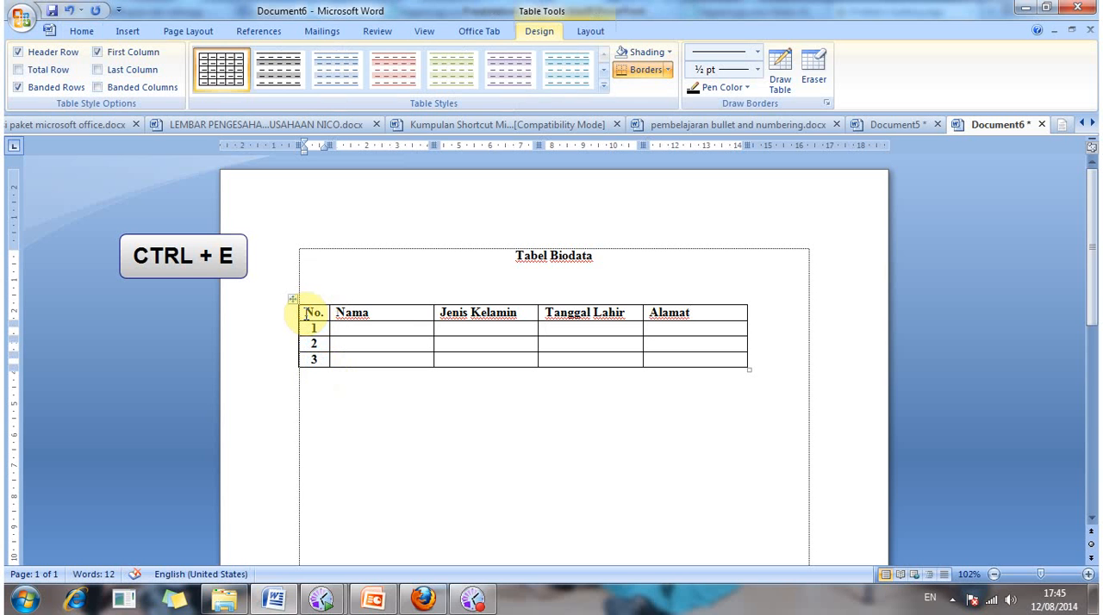
left_click(305, 313)
left_click_drag(411, 323, 698, 323)
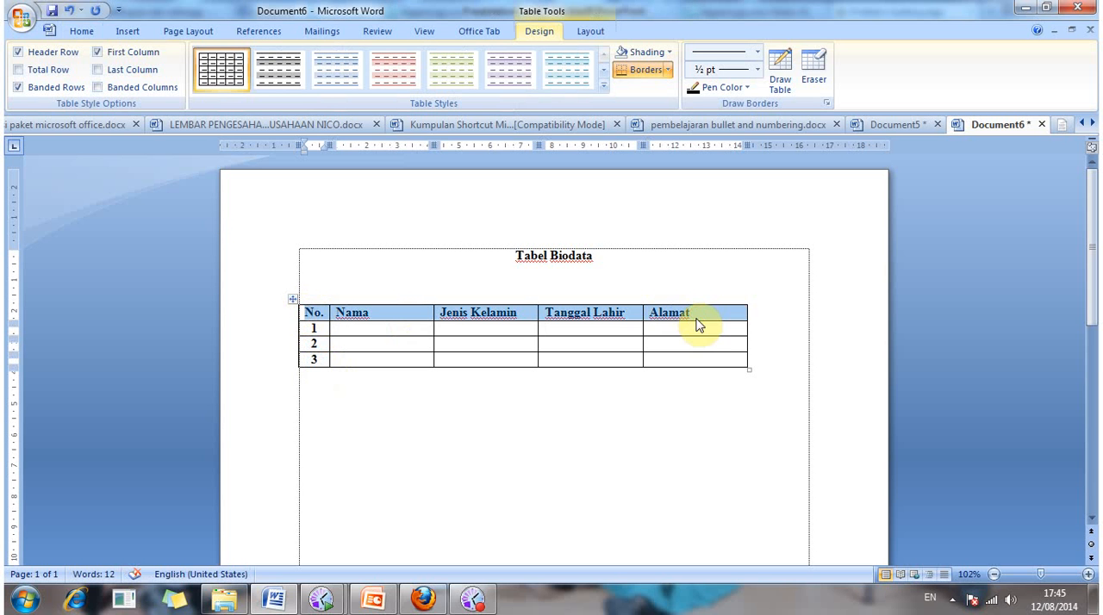
key("ctrl+e")
left_click(377, 333)
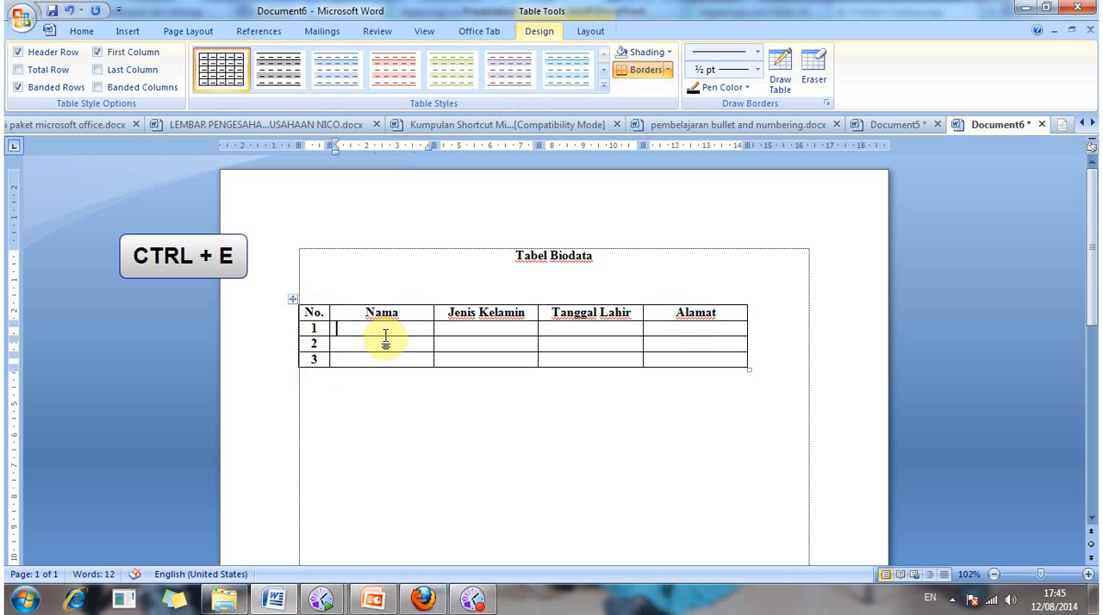
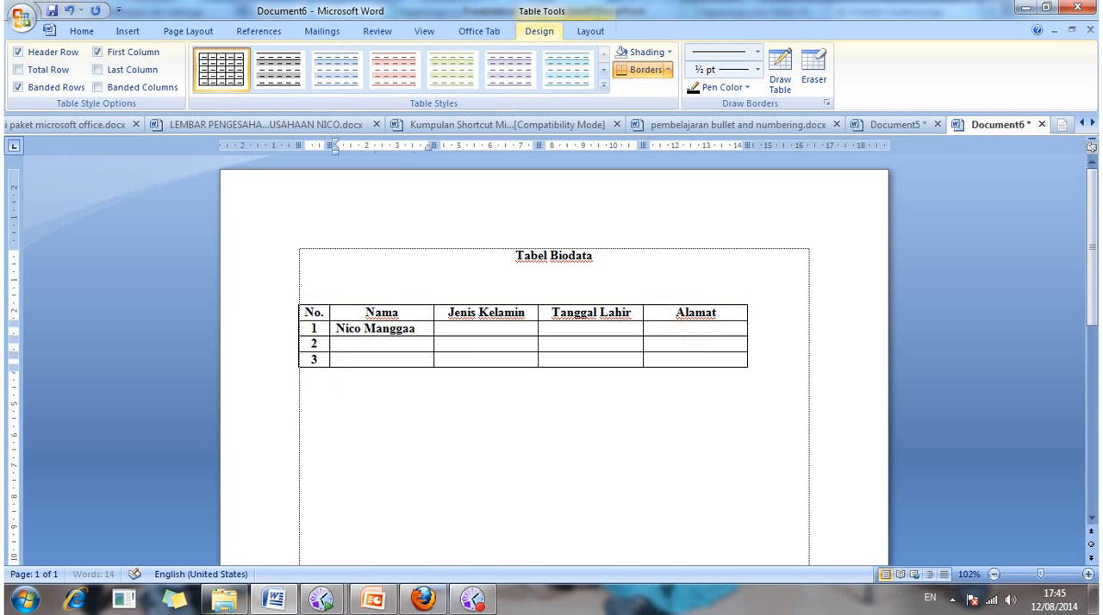
Step: Enter "Laki-laki" in the "Jenis Kelamin" cell of row 1
left_click(438, 329)
left_click(446, 328)
type("La")
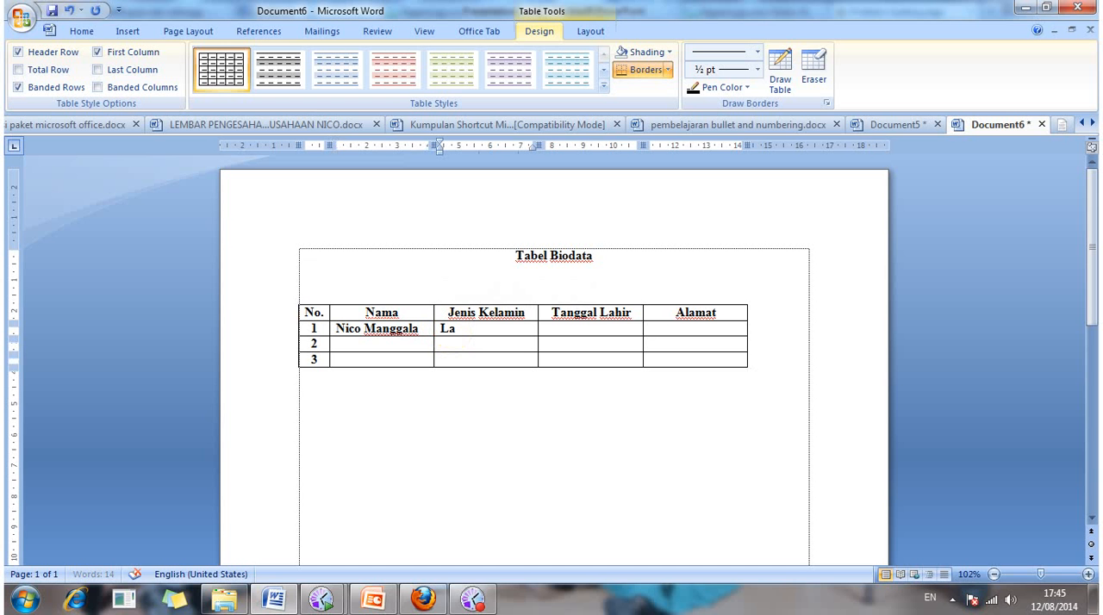
type("ki-laki")
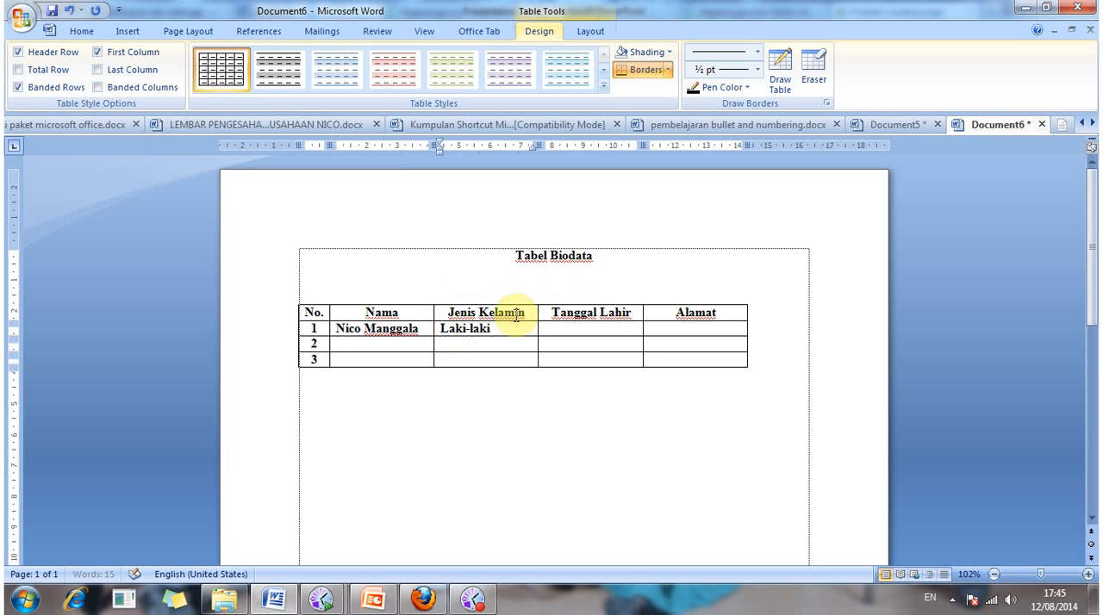
Step: Fill in the first person's date of birth in the "Tanggal Lahir" cell of row 1
left_click(558, 330)
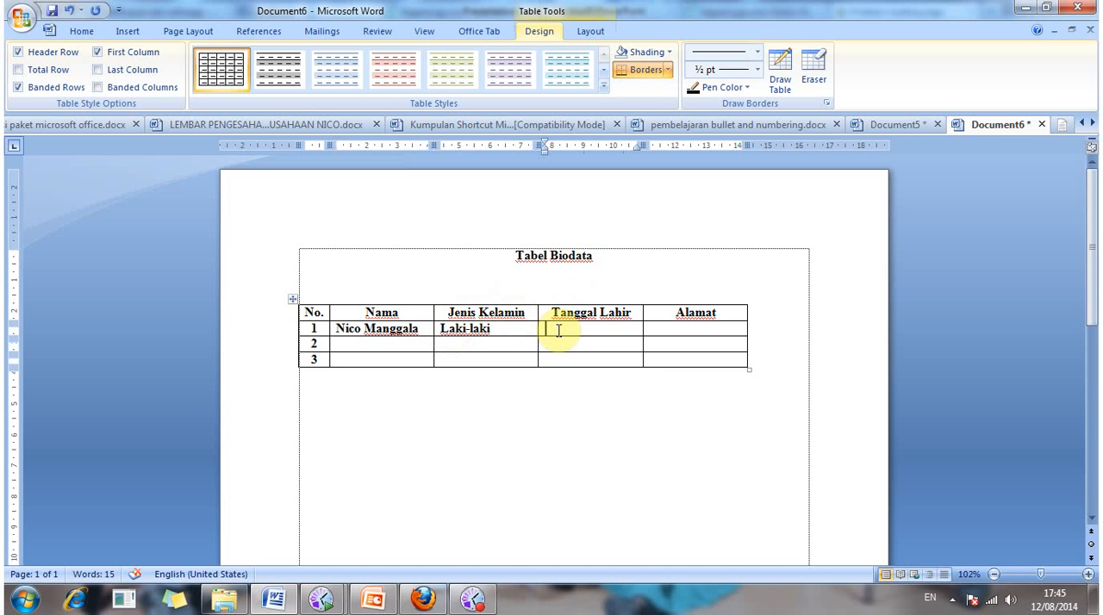
type("5 ME")
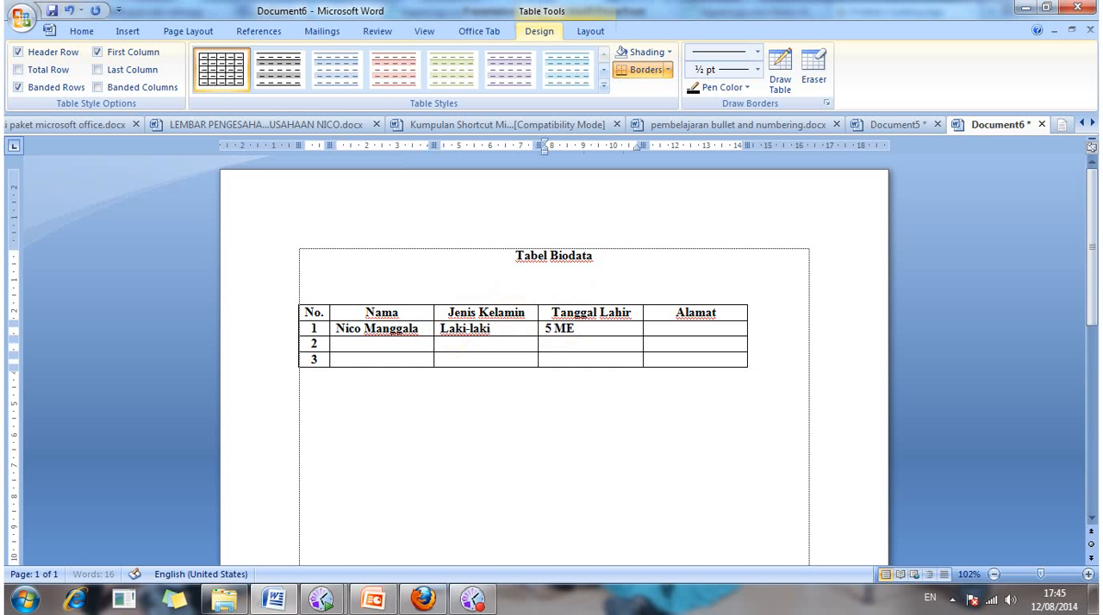
type("i 1989")
Step: Fill in the first person's street address in the "Alamat" cell of row 1
left_click(671, 334)
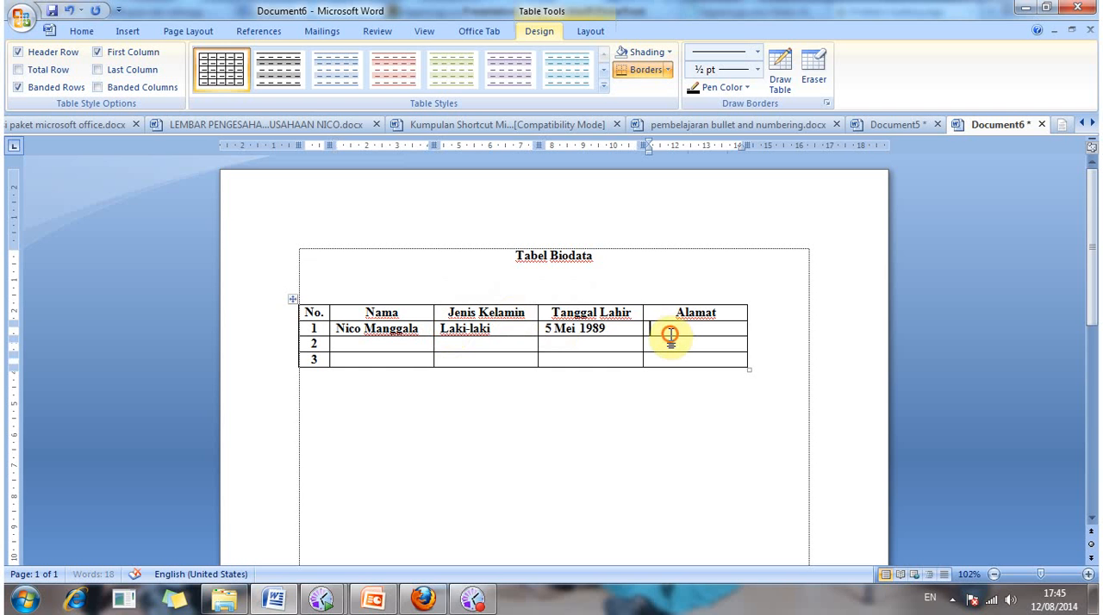
type("Jalan ")
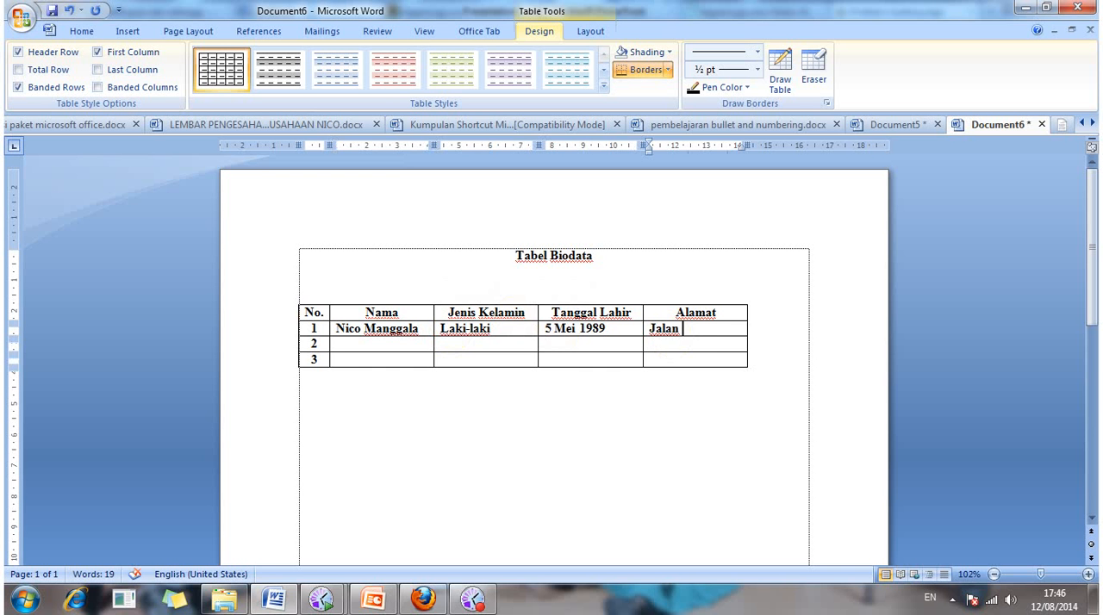
type("Sudirman")
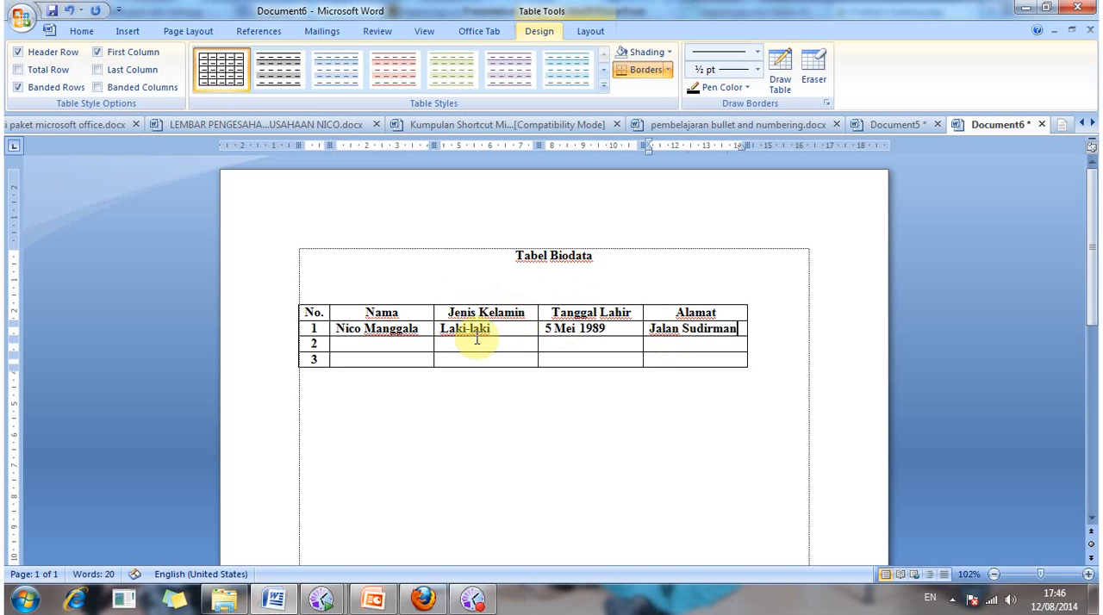
Step: Enter the second person's full name in the "Nama" cell of row 2
left_click(408, 347)
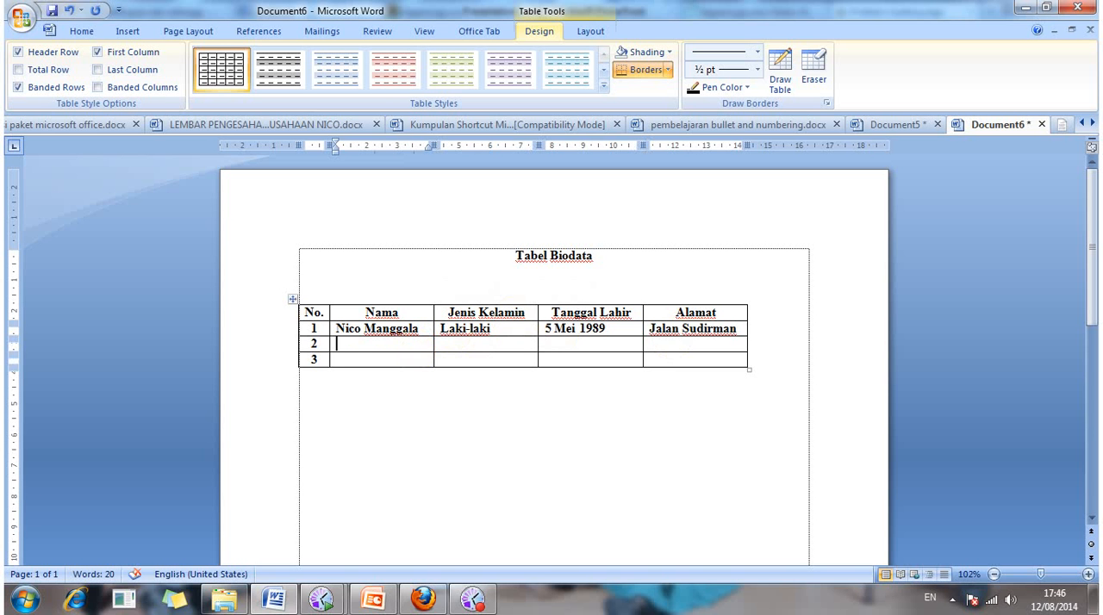
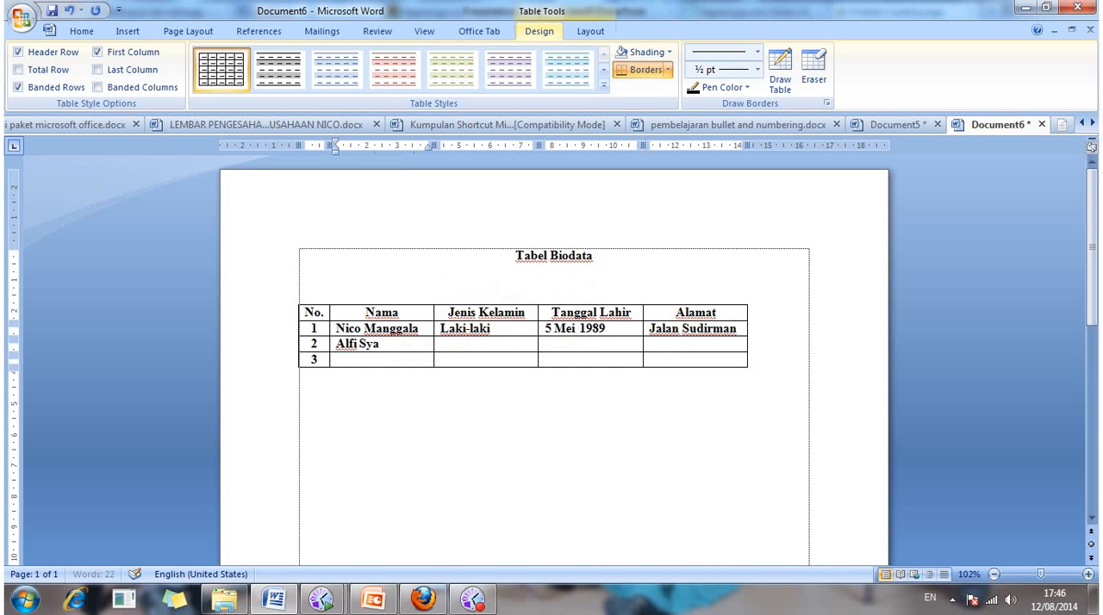
Step: Enter "Laki-laki" in the "Jenis Kelamin" cell of row 2
left_click(482, 349)
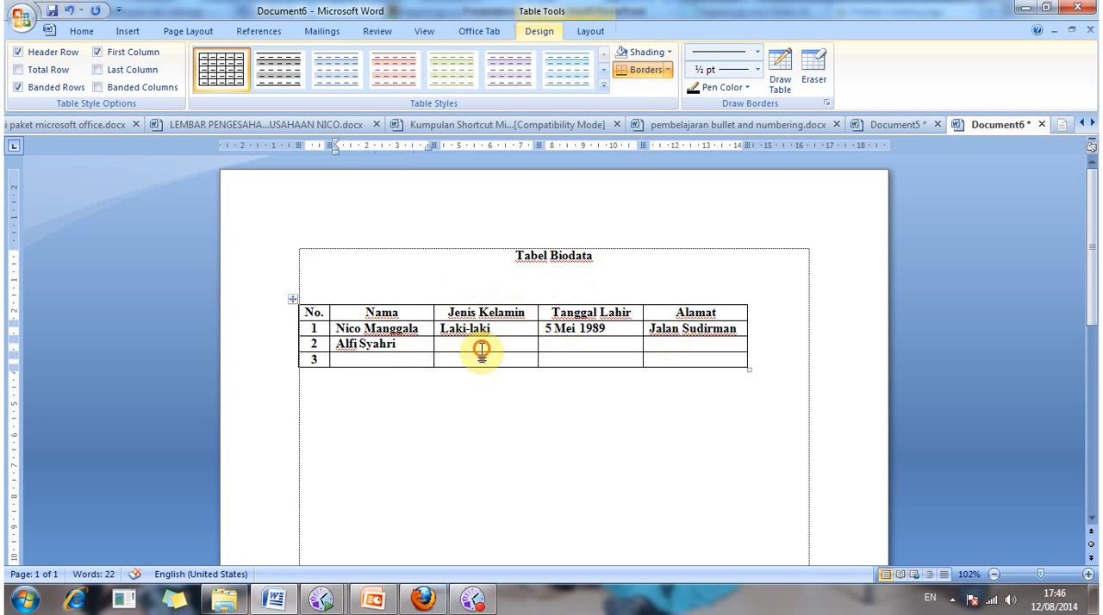
type("Laki")
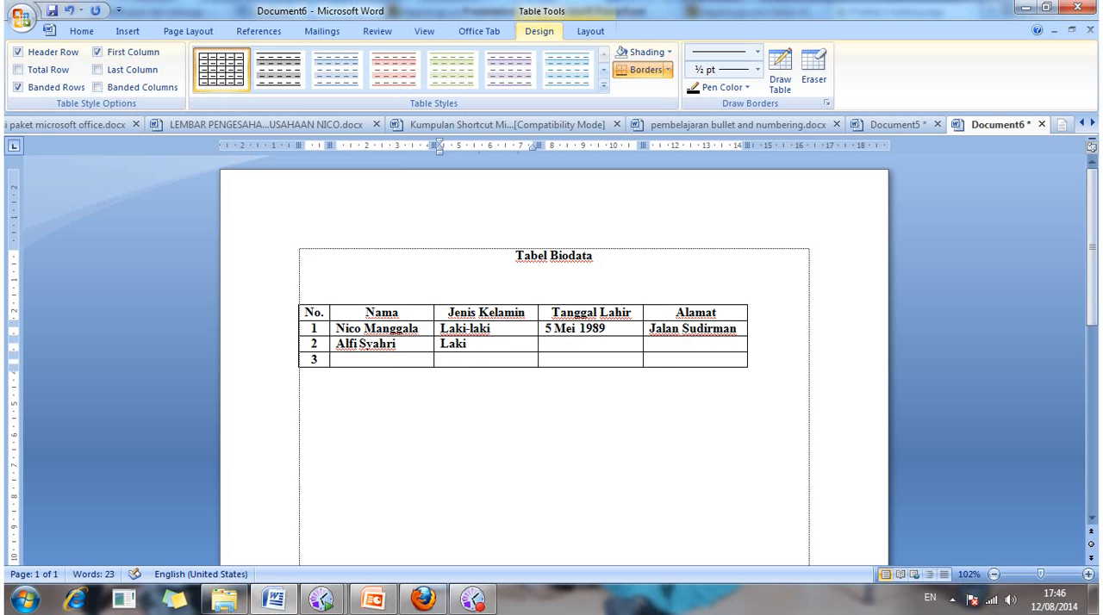
type("-la")
type("ki")
Step: Fill in the second person's date of birth in the "Tanggal Lahir" cell of row 2
left_click(556, 341)
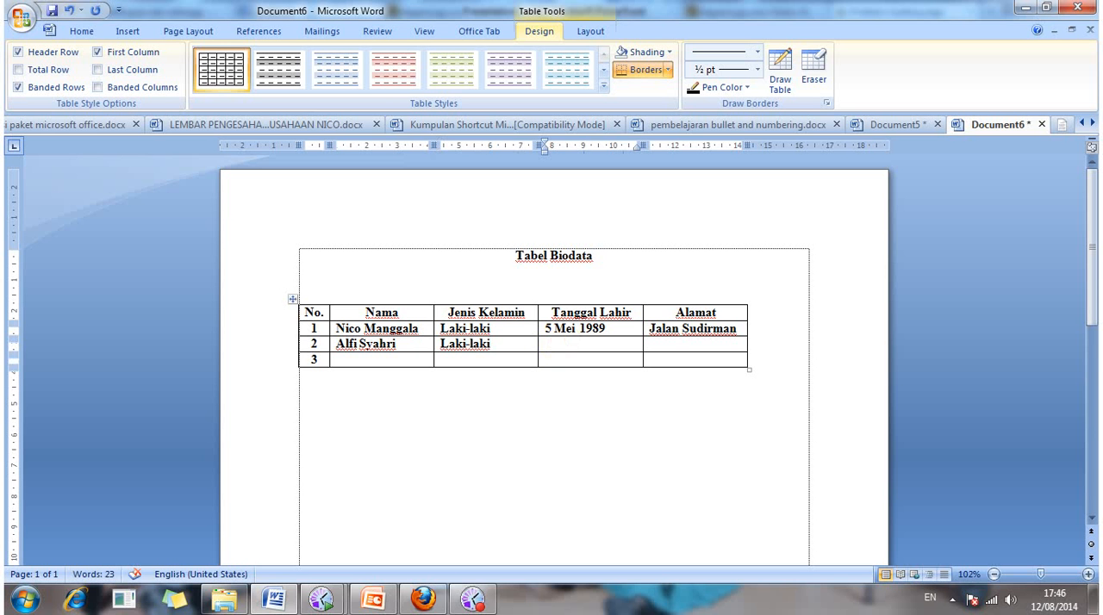
type("7 Juni 1989")
Step: Fill in the second person's street address in row 2 and widen the "Alamat" column until the address fits on one line
left_click(665, 348)
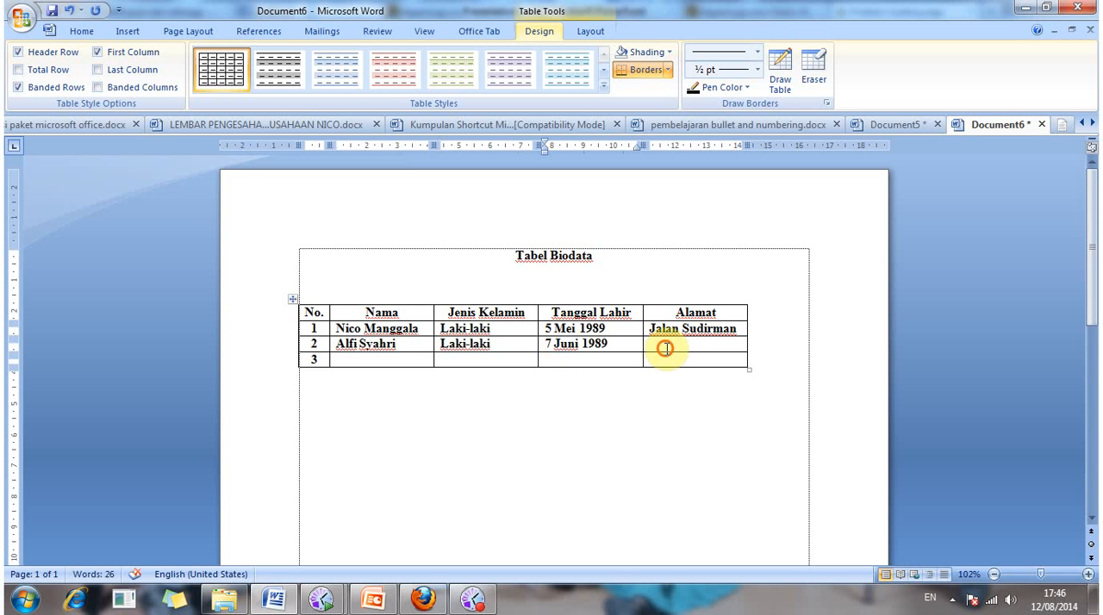
type("J")
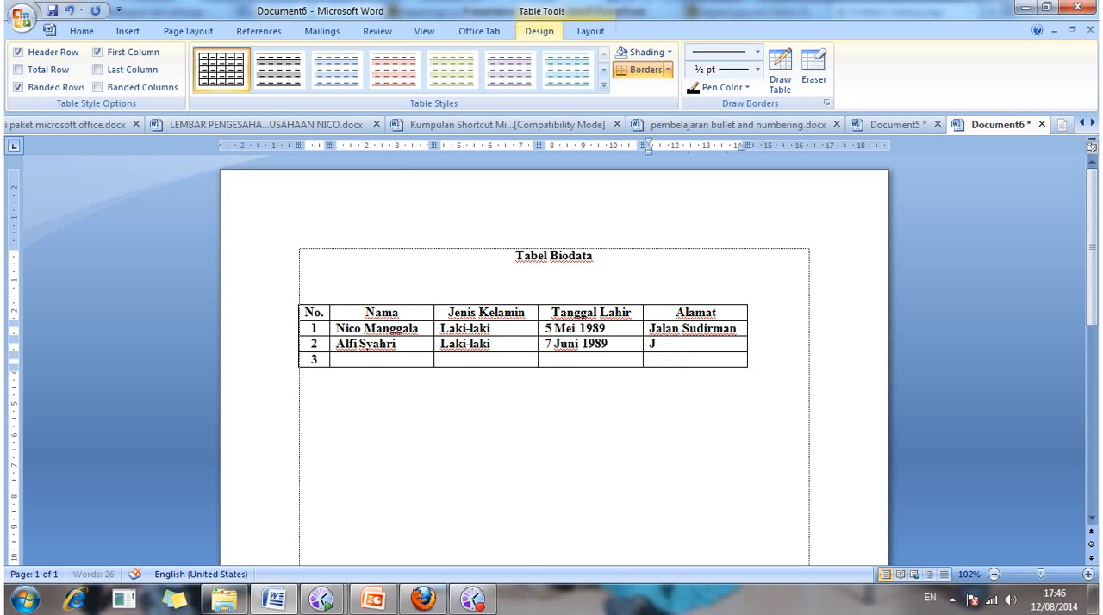
type("alan Budi Daya")
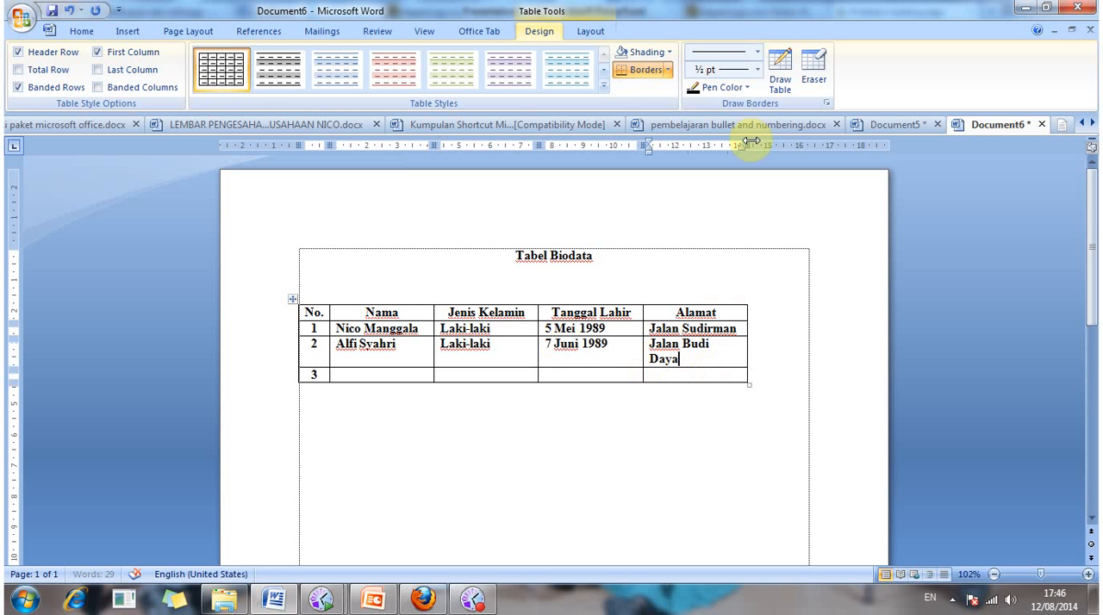
left_click_drag(750, 140, 763, 141)
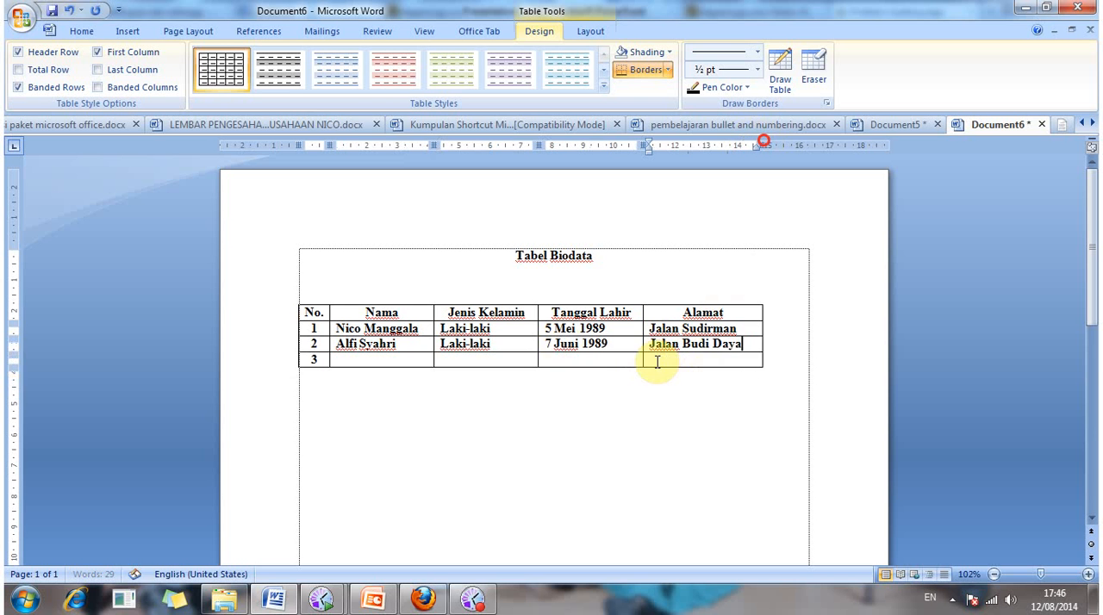
Step: Enter the third person's name in the "Nama" cell of row 3
left_click(386, 358)
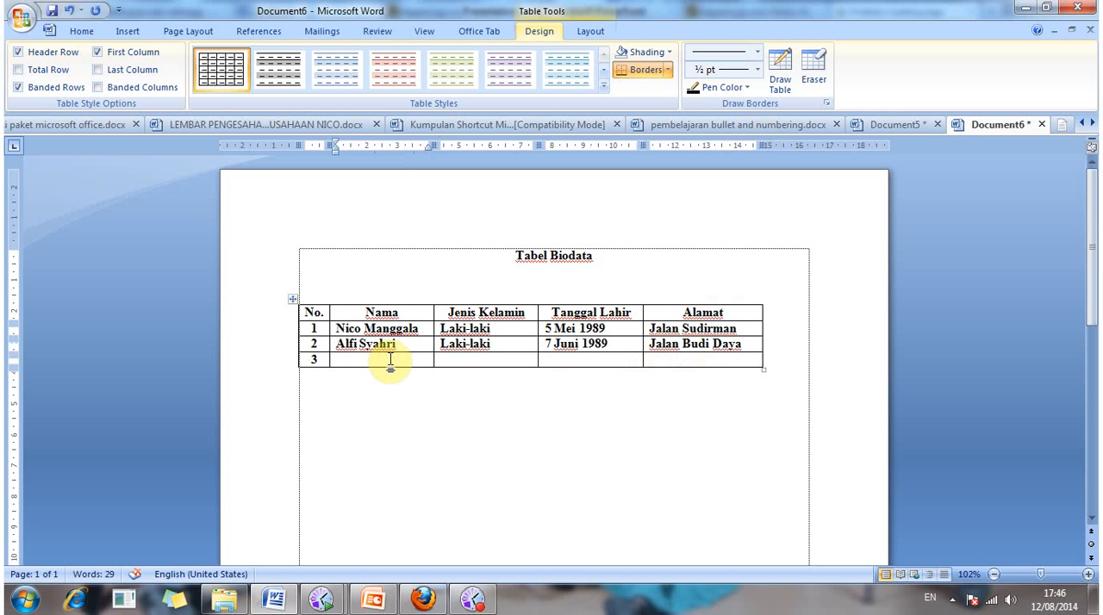
type("Femi")
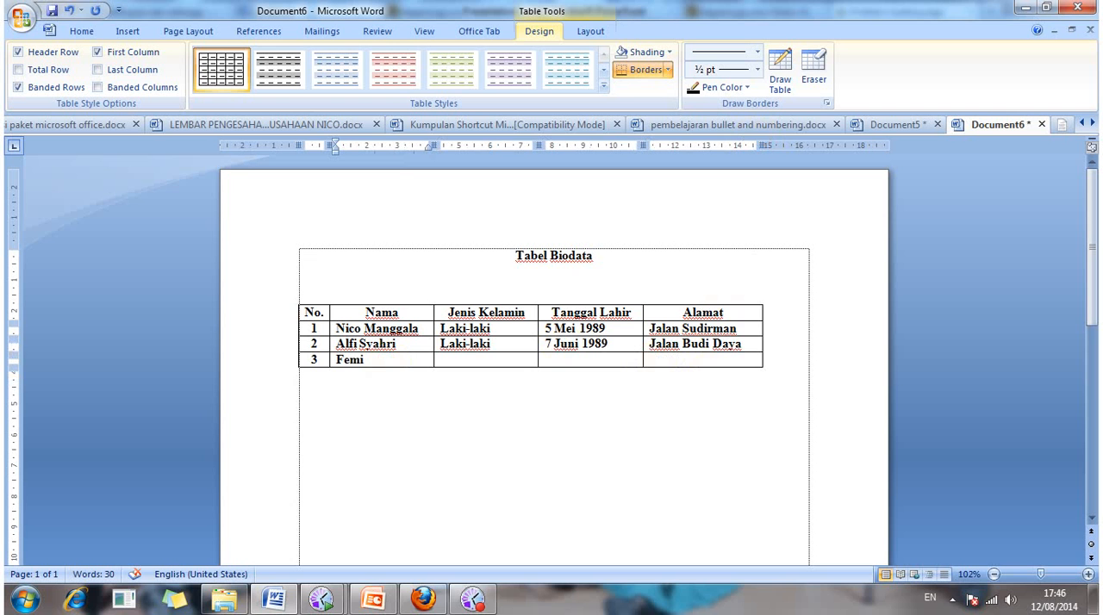
type("lia")
Step: Enter "Perempuan" in the "Jenis Kelamin" cell of row 3
left_click(458, 359)
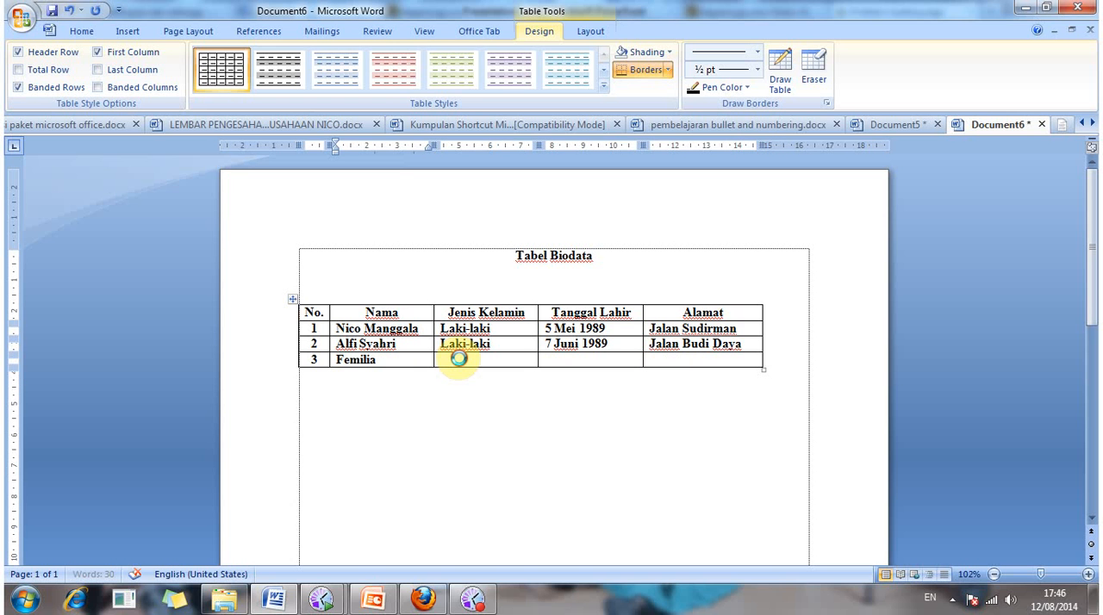
type("Preme")
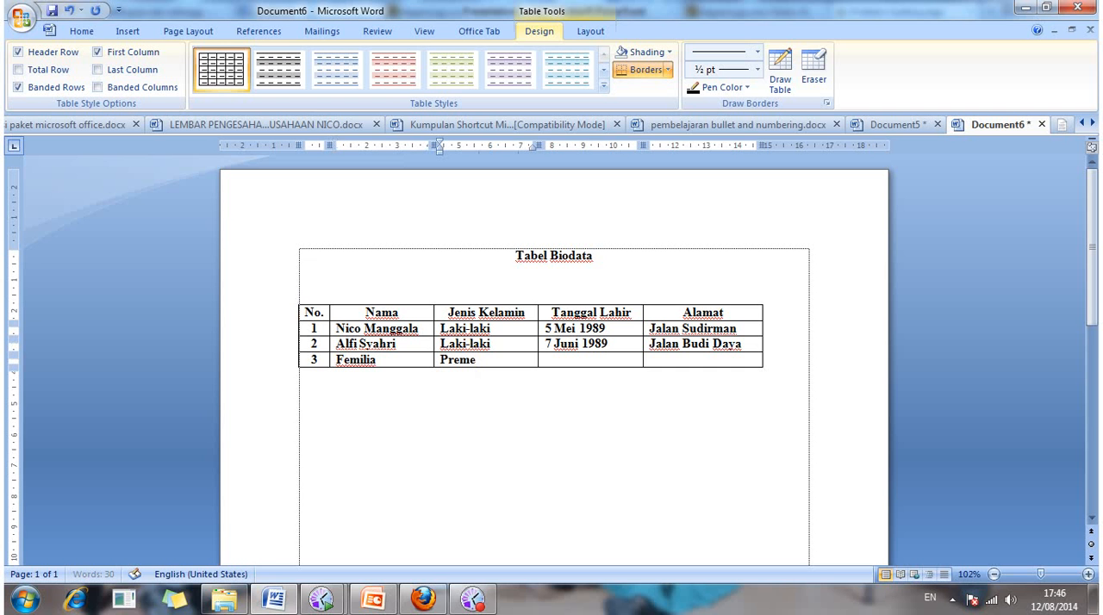
key("BackSpace")
key("BackSpace")
key("BackSpace")
type("erempuan")
Step: Fill in the third person's date of birth in the "Tanggal Lahir" cell of row 3
left_click(576, 363)
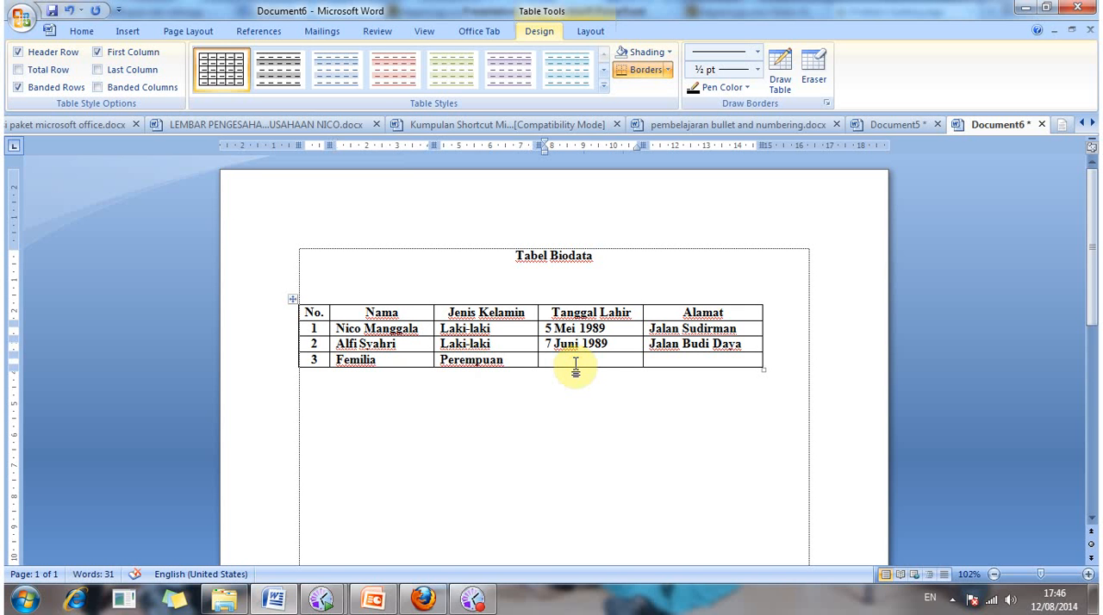
type("21")
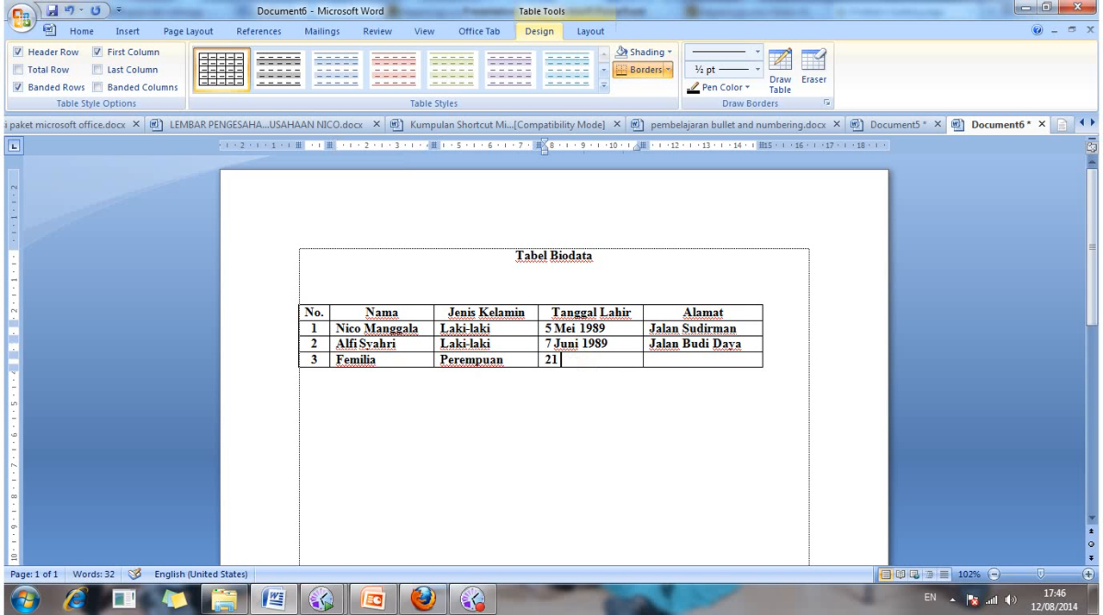
type(" April 1989")
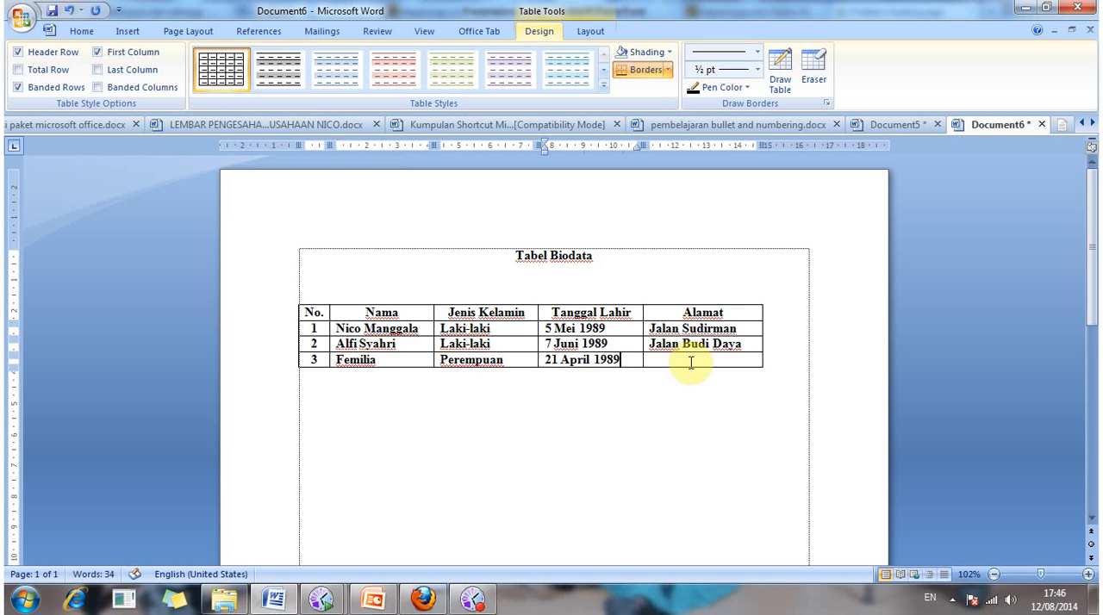
Step: Fill in the third person's street address in the "Alamat" cell of row 3, then move the cursor out of the table
left_click(690, 363)
type("Ja")
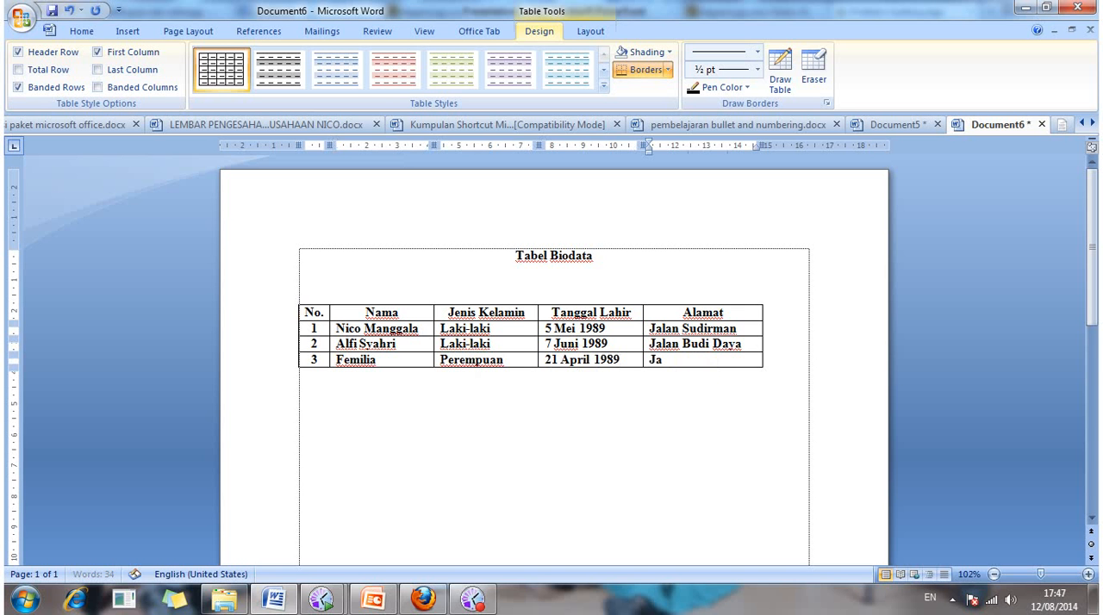
type("lan Jaya Mukti")
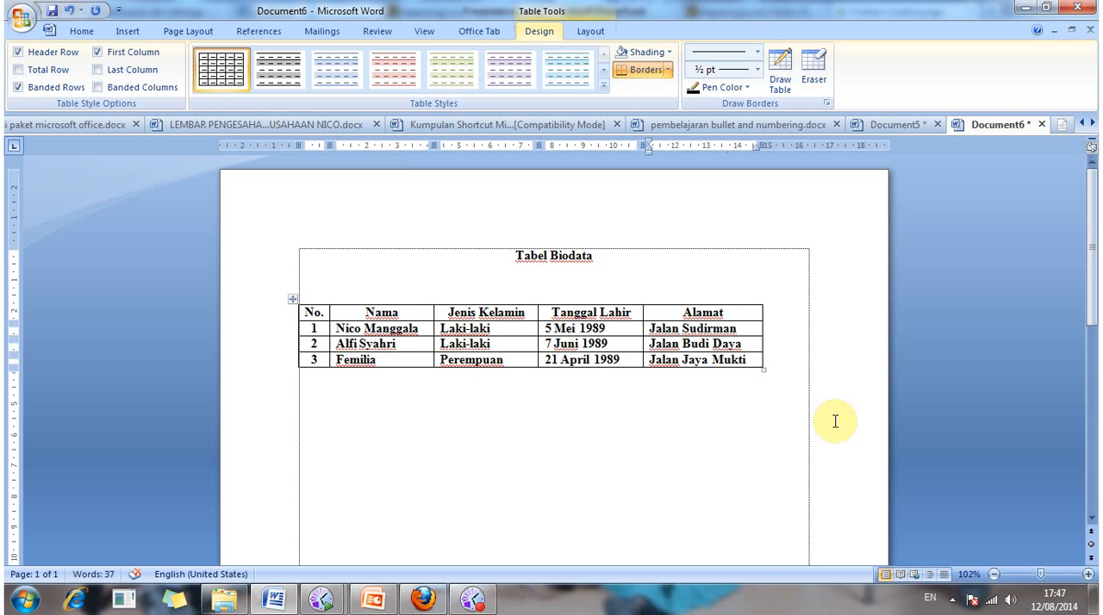
left_click(717, 433)
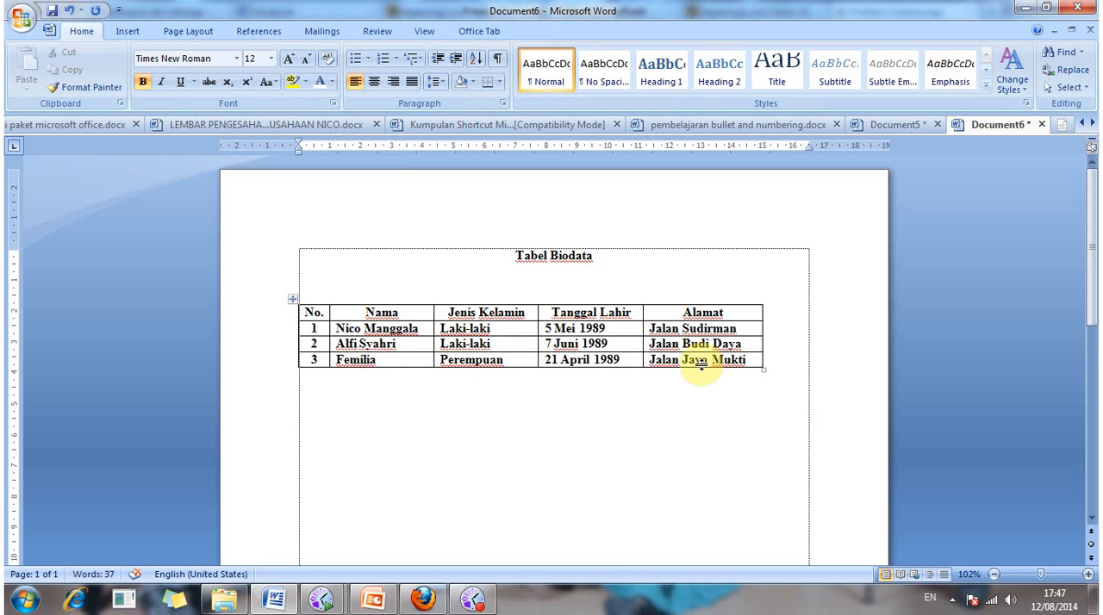
left_click(599, 310)
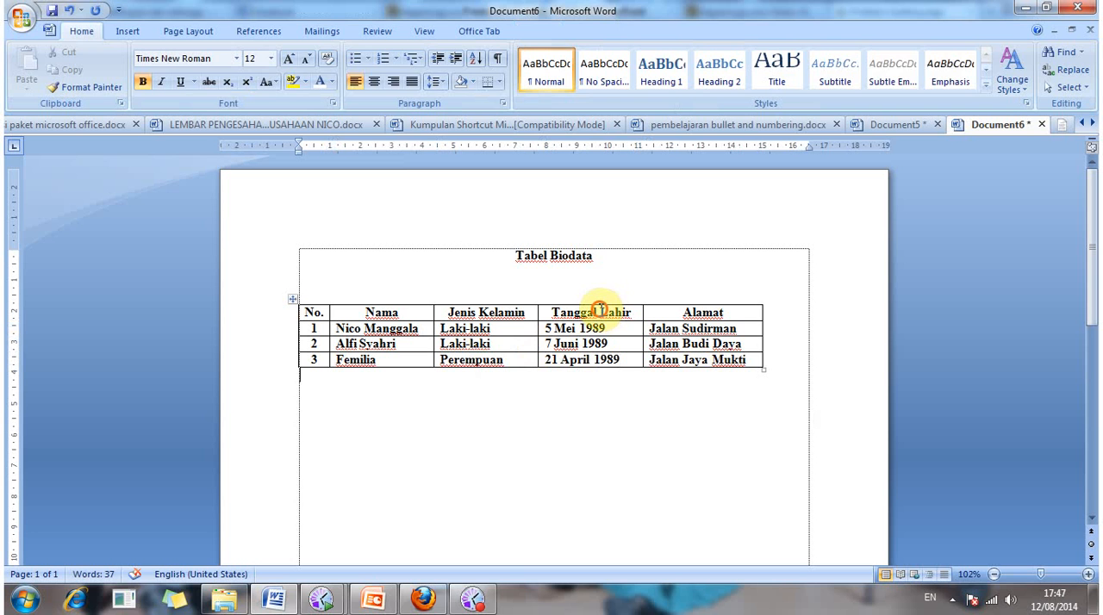
left_click(599, 312)
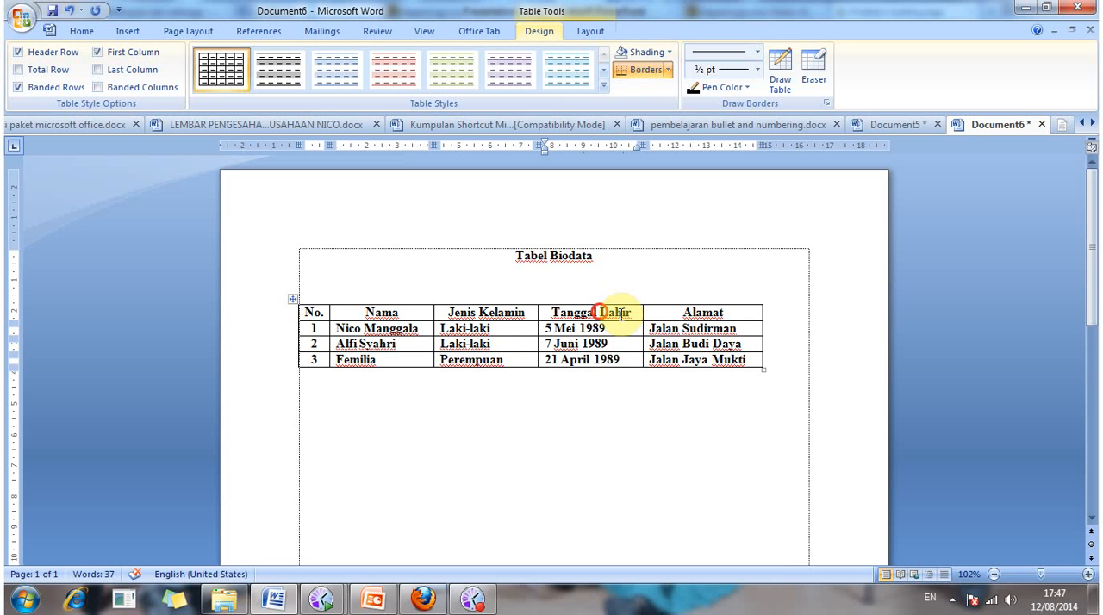
left_click(632, 312)
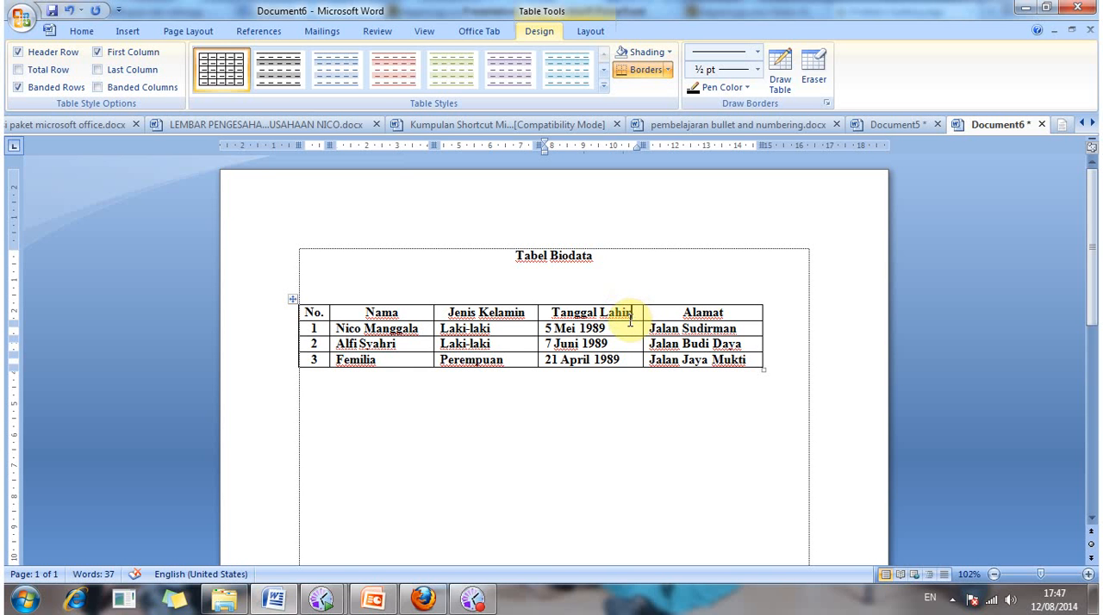
left_click(598, 310)
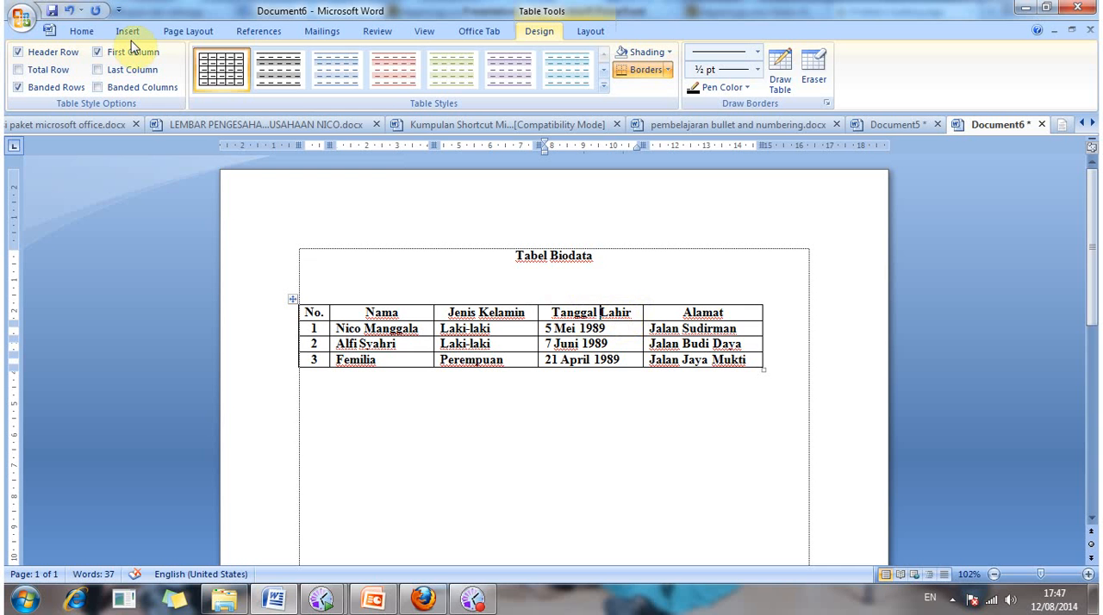
Step: Narrow the "Tanggal Lahir" column slightly by moving its border with the "Alamat" column
left_click(73, 32)
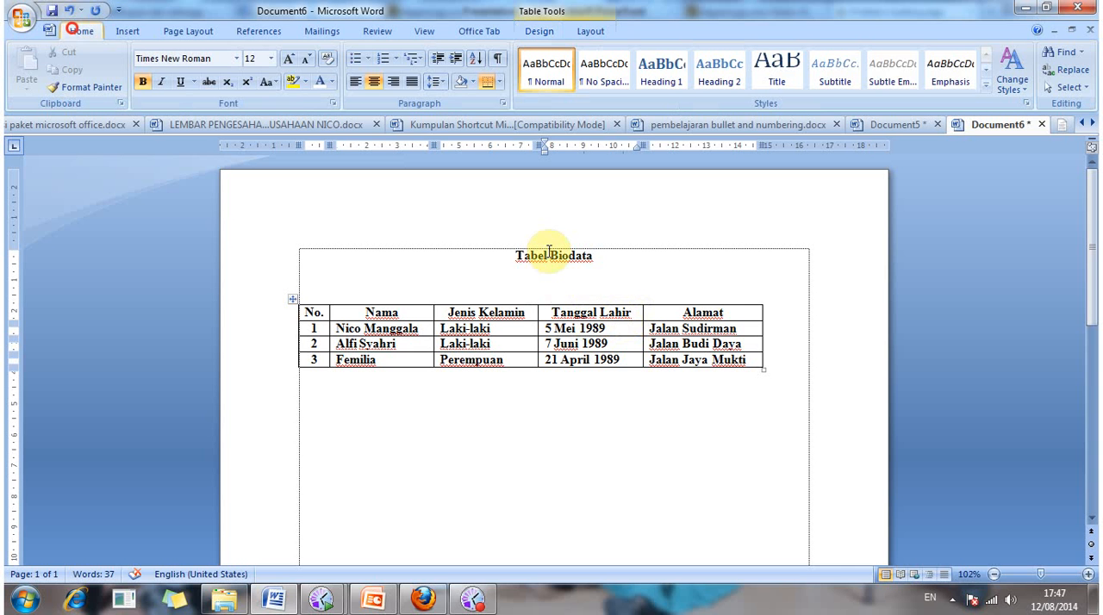
left_click(544, 312)
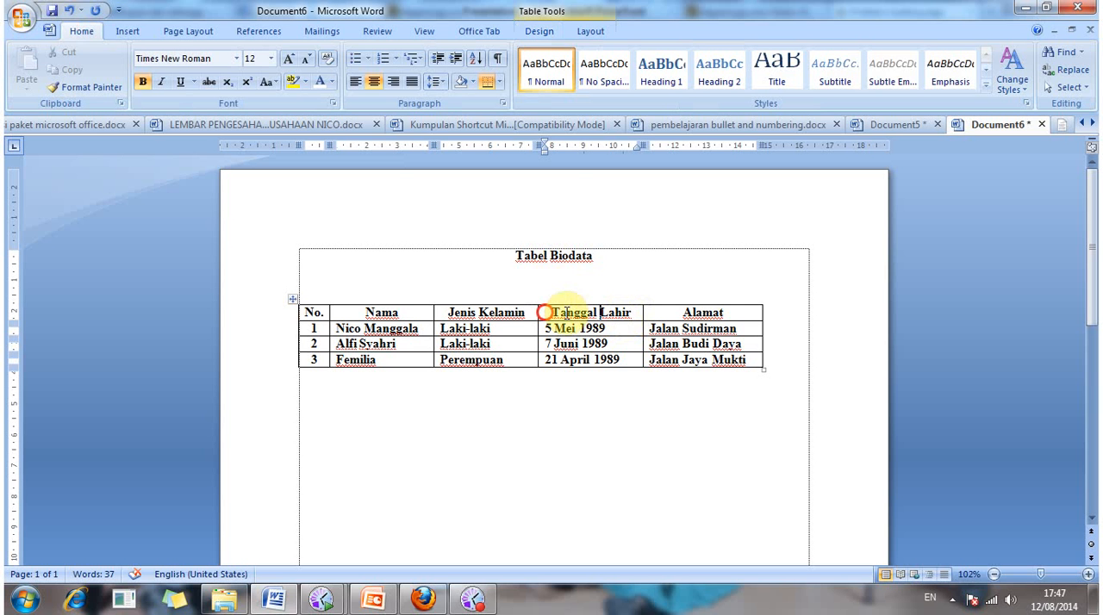
left_click_drag(545, 312, 633, 316)
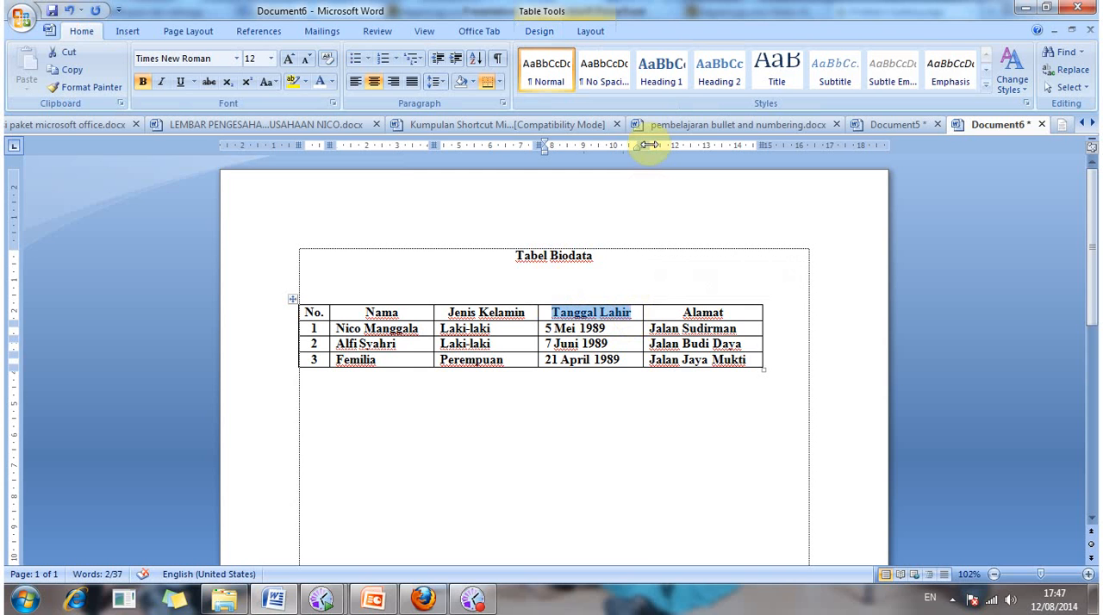
left_click_drag(648, 145, 638, 145)
left_click(664, 406)
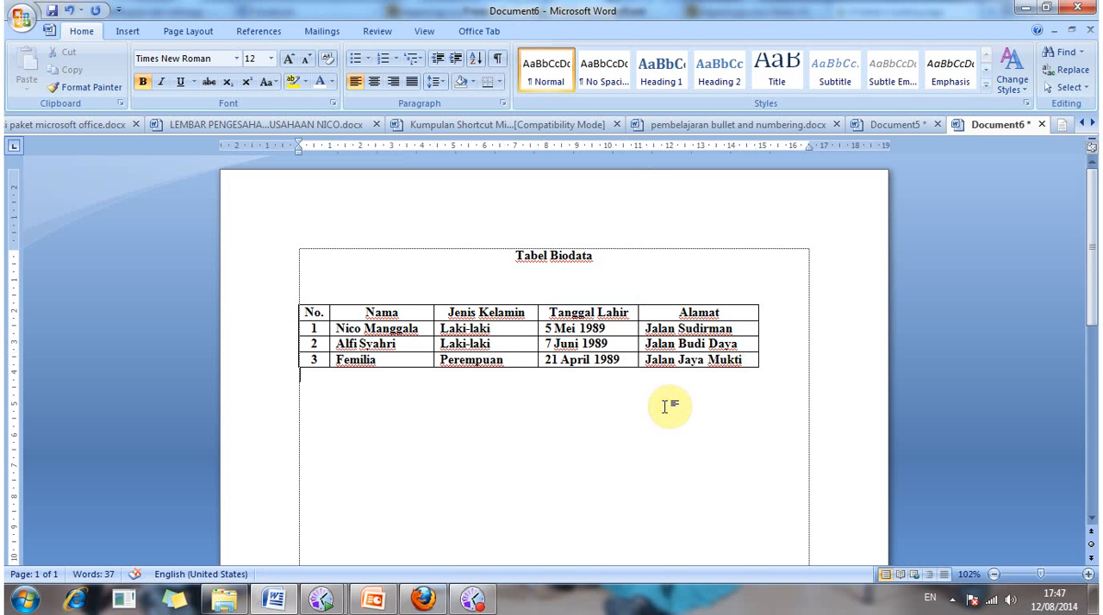
left_click(620, 333)
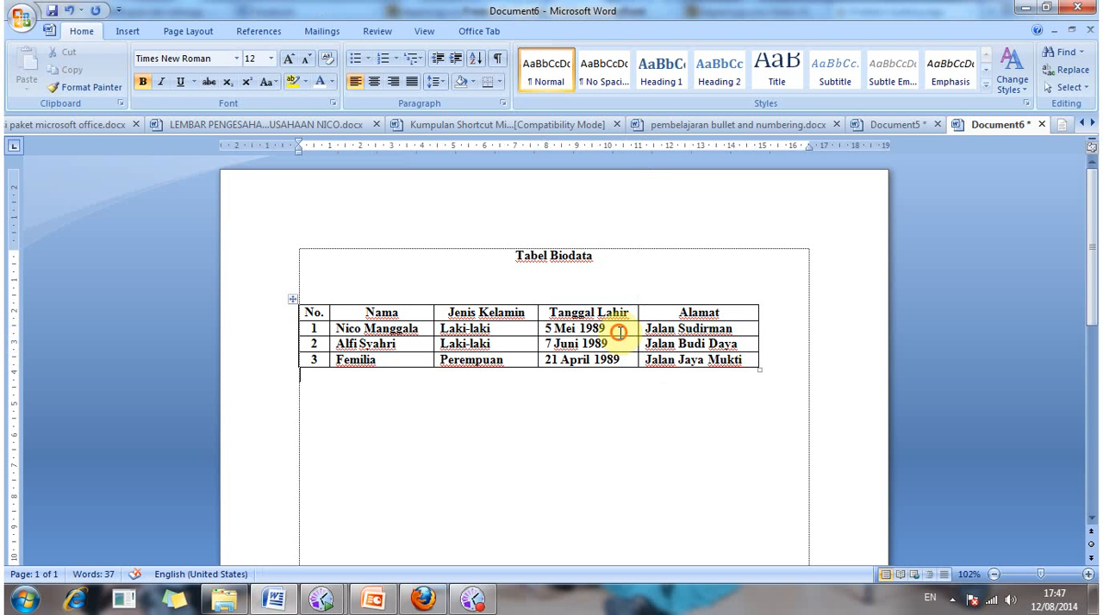
left_click(684, 310)
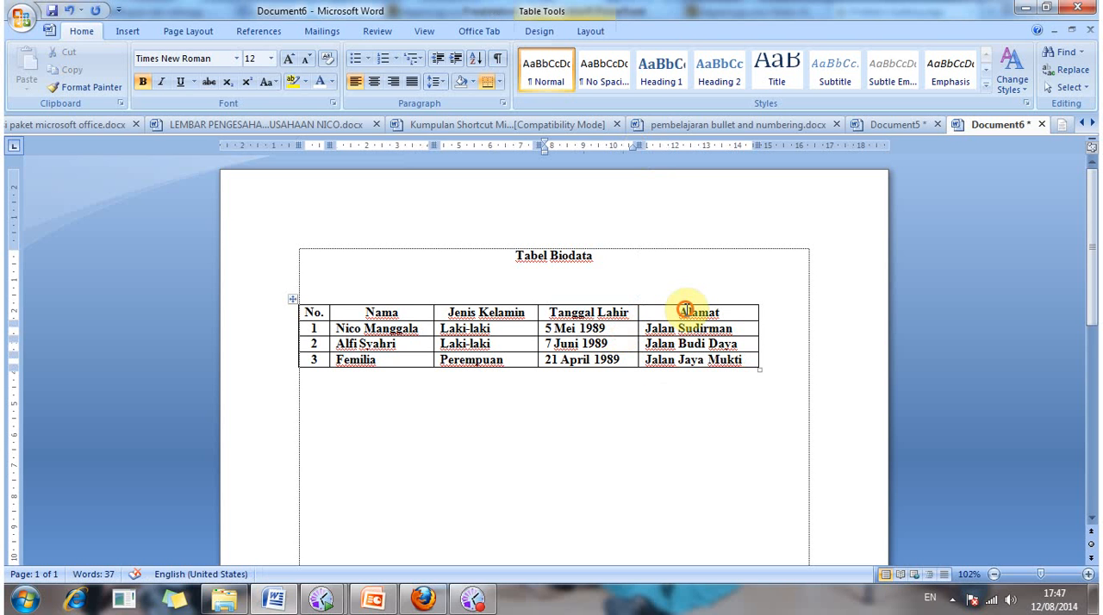
left_click(699, 429)
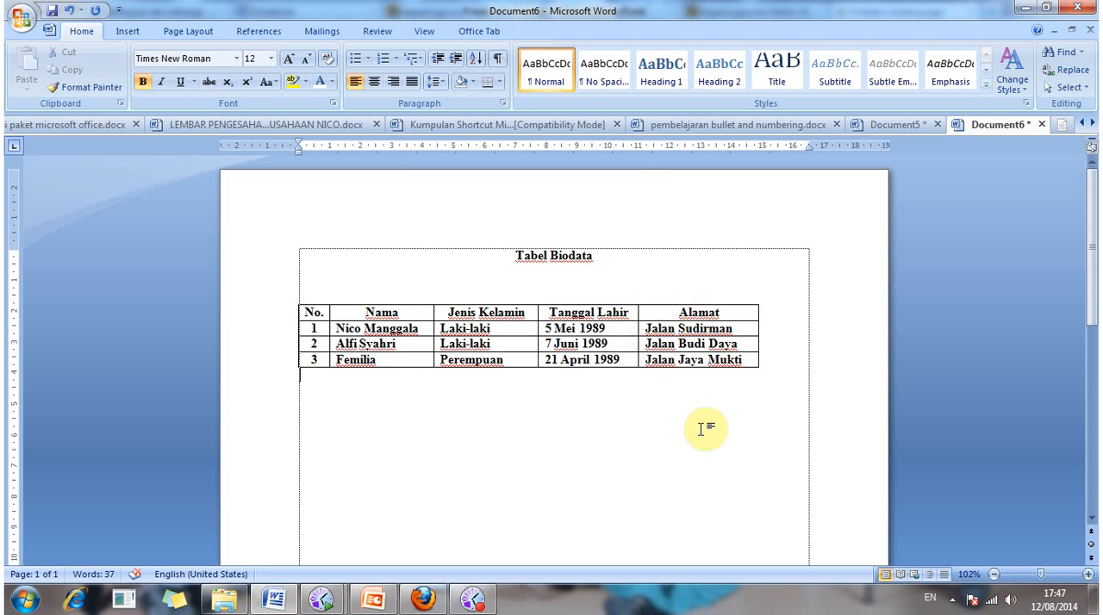
Step: Remove bold formatting from all cells in the three data rows, leaving the header row as it is
left_click(302, 329)
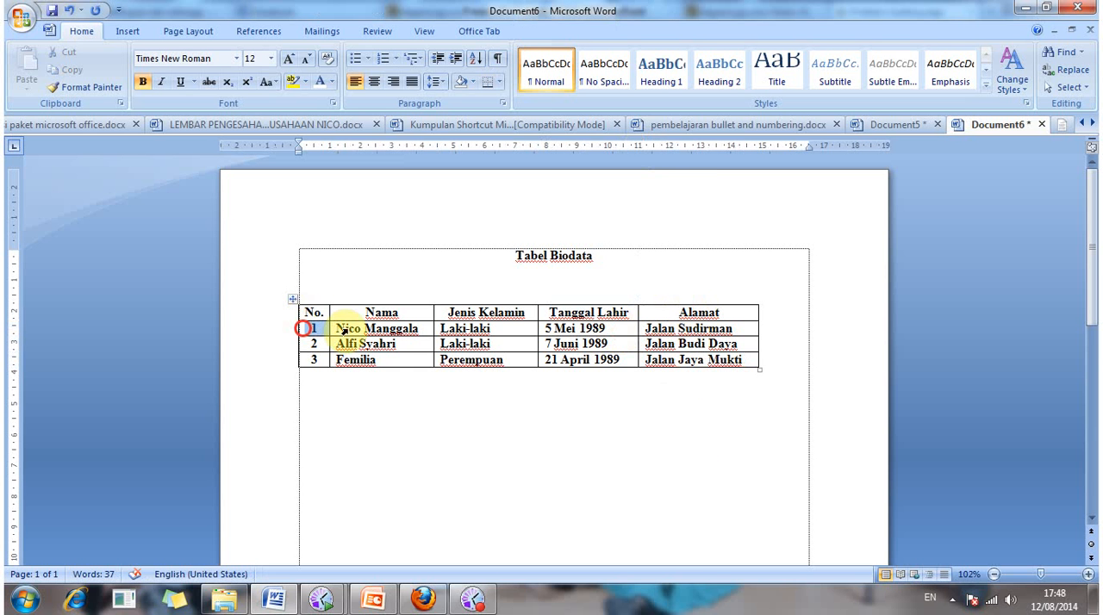
left_click_drag(343, 330, 724, 365)
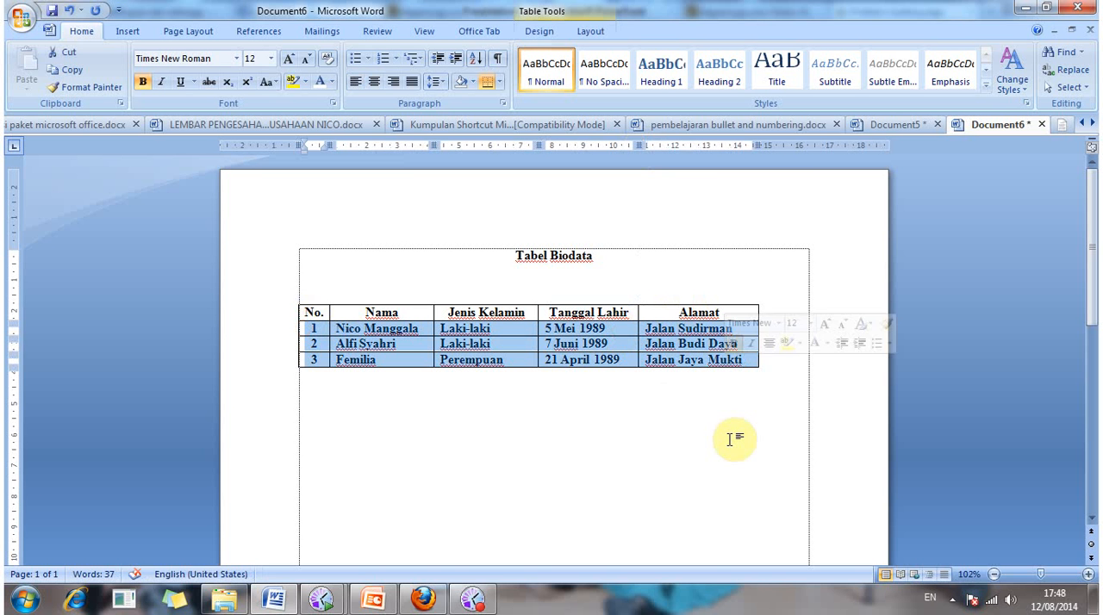
key("ctrl+b")
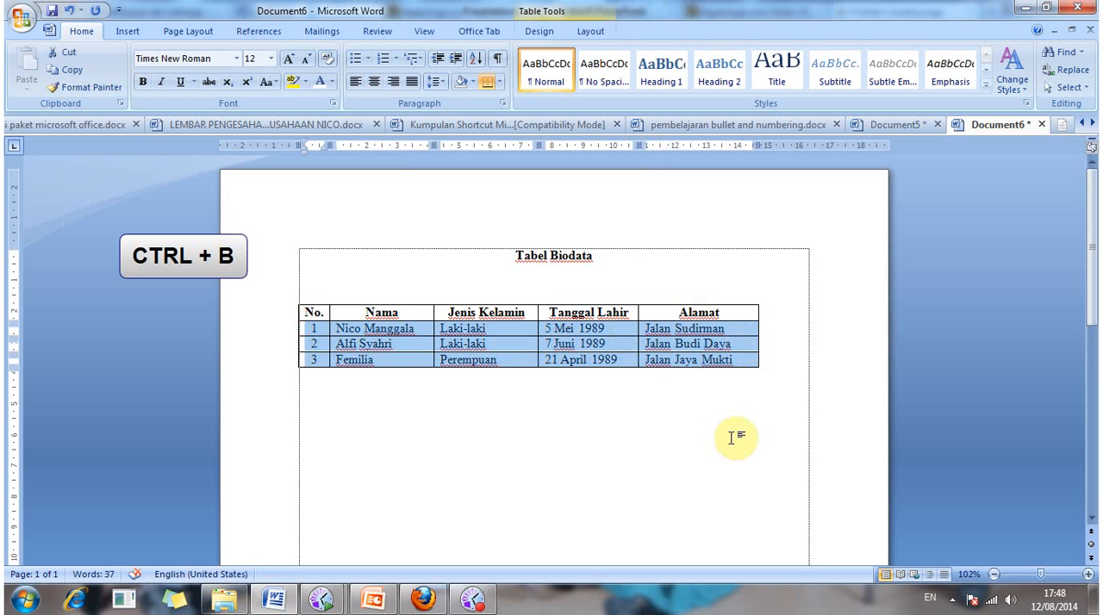
left_click(731, 438)
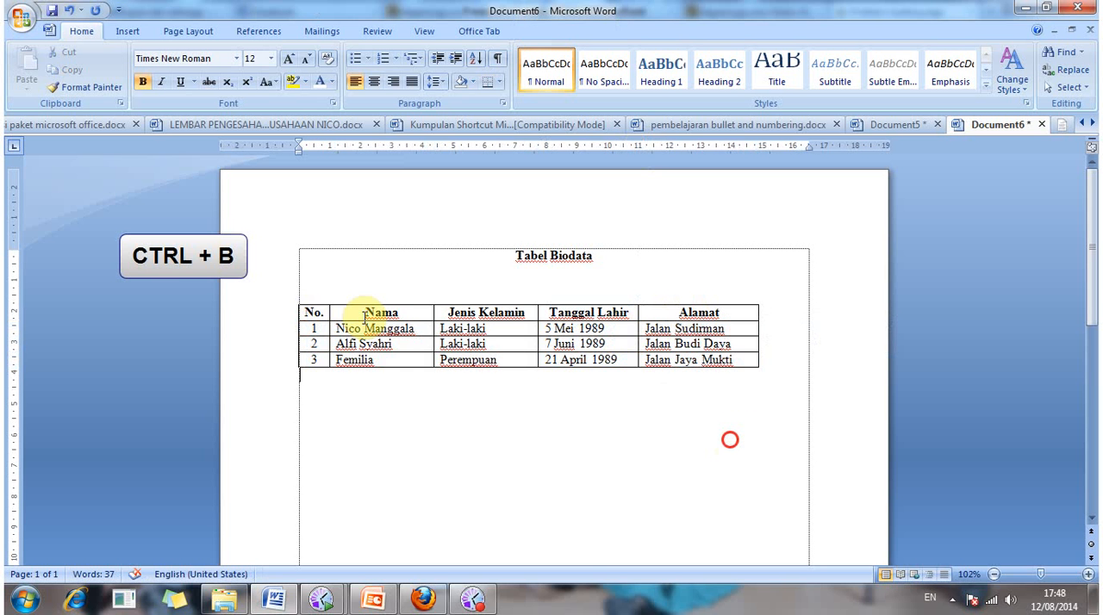
Step: Center the whole biodata table horizontally between the page margins
left_click(291, 300)
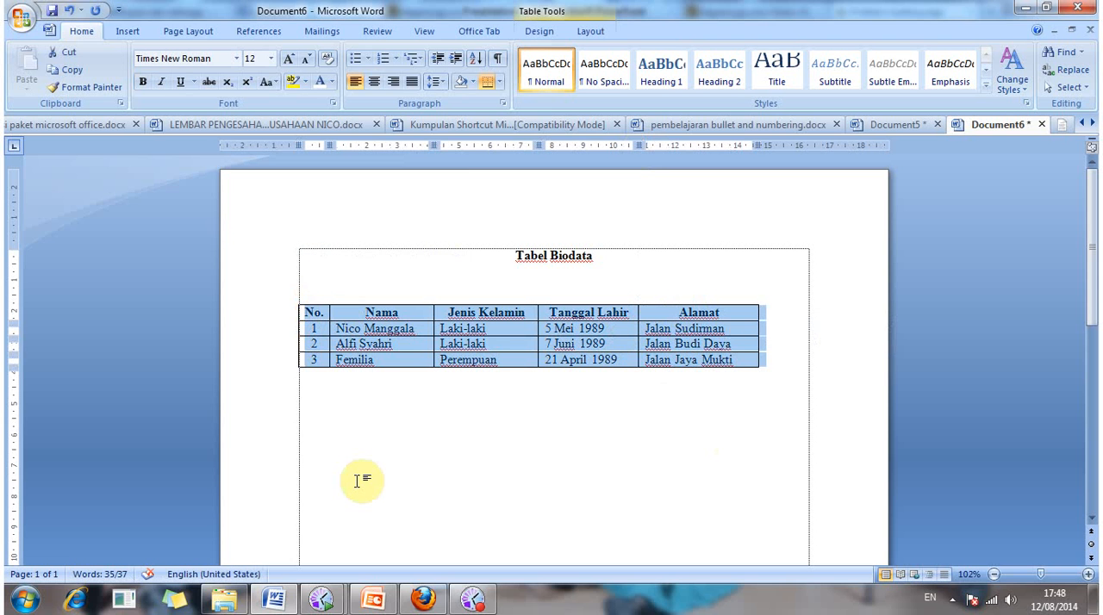
key("ctrl+e")
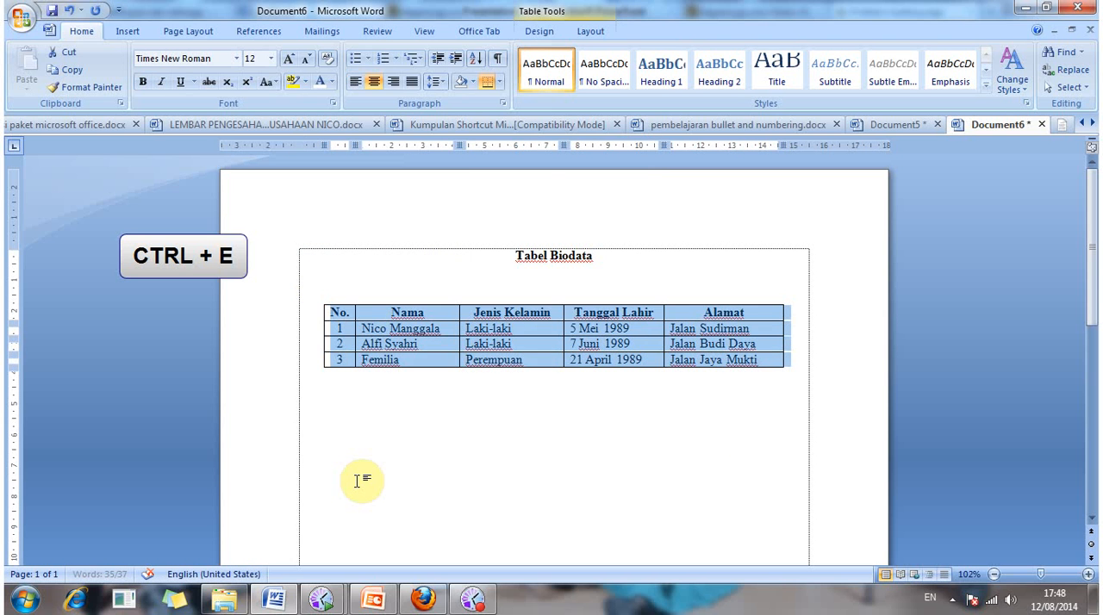
left_click(356, 480)
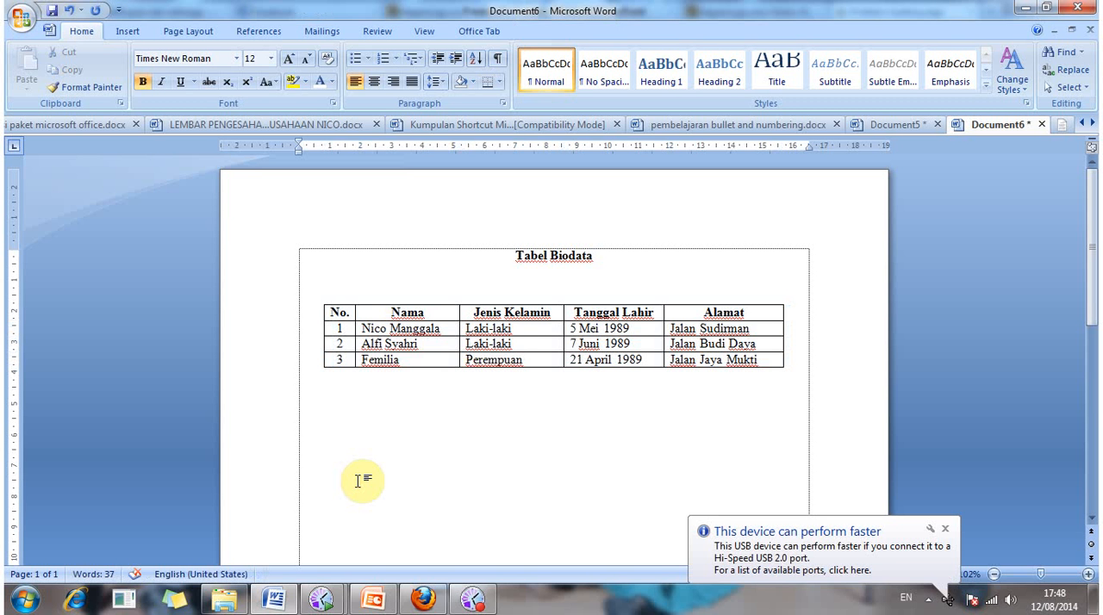
Step: Add three empty rows at the end of the table, below row 3
left_click(787, 367)
left_click(796, 384)
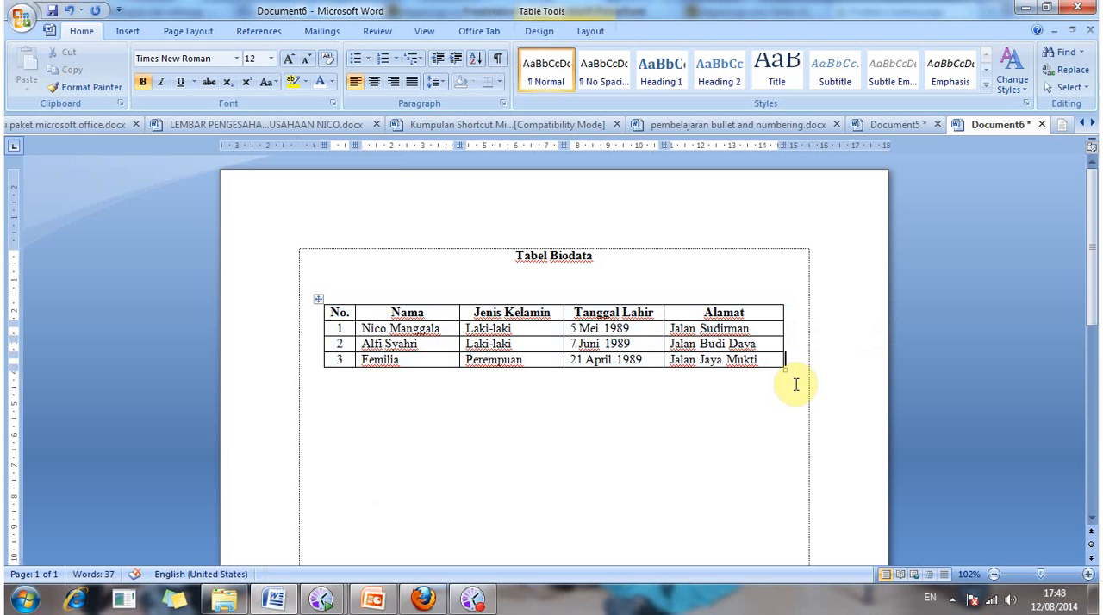
key("Return")
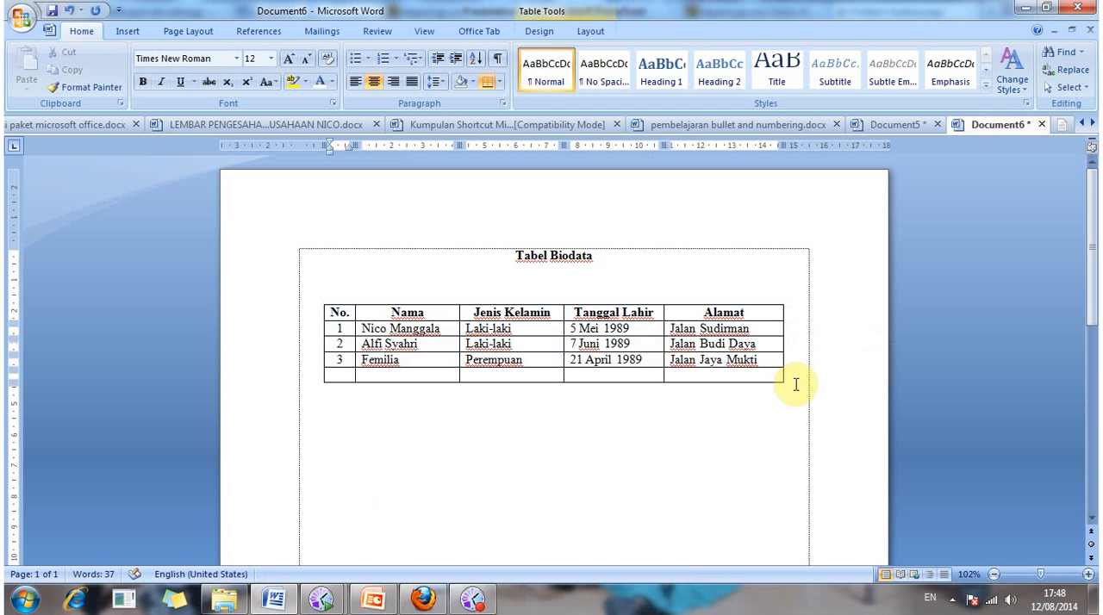
left_click(799, 380)
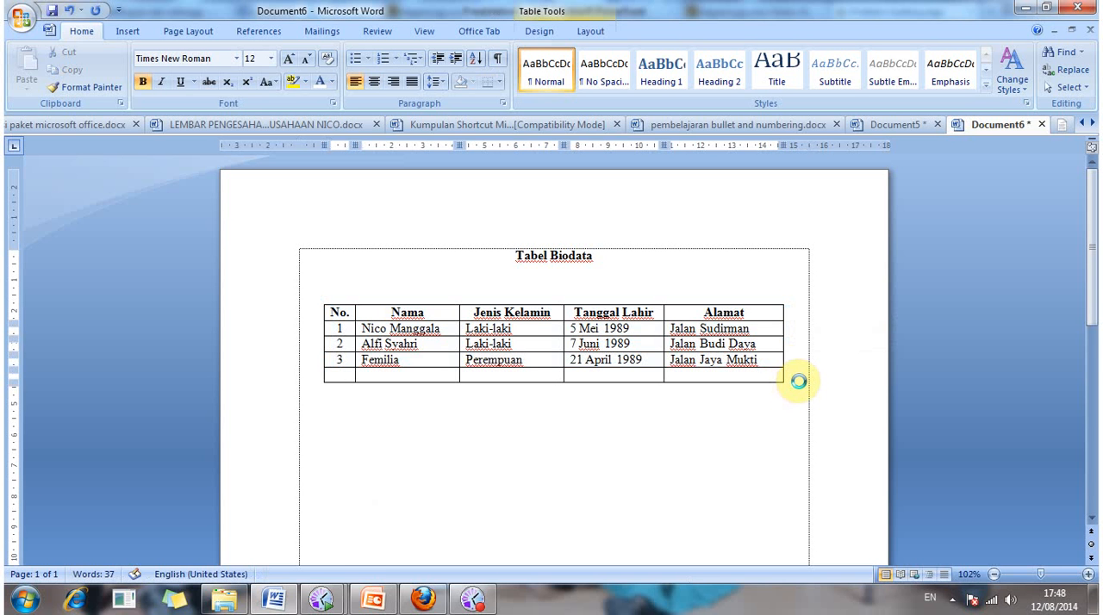
key("Return")
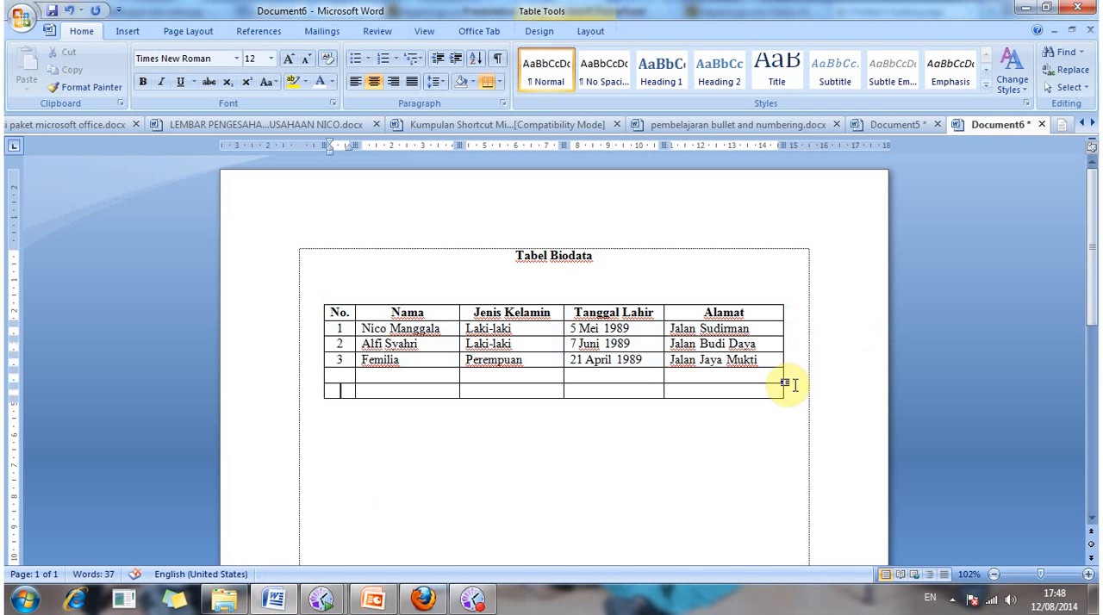
left_click(791, 390)
key("Return")
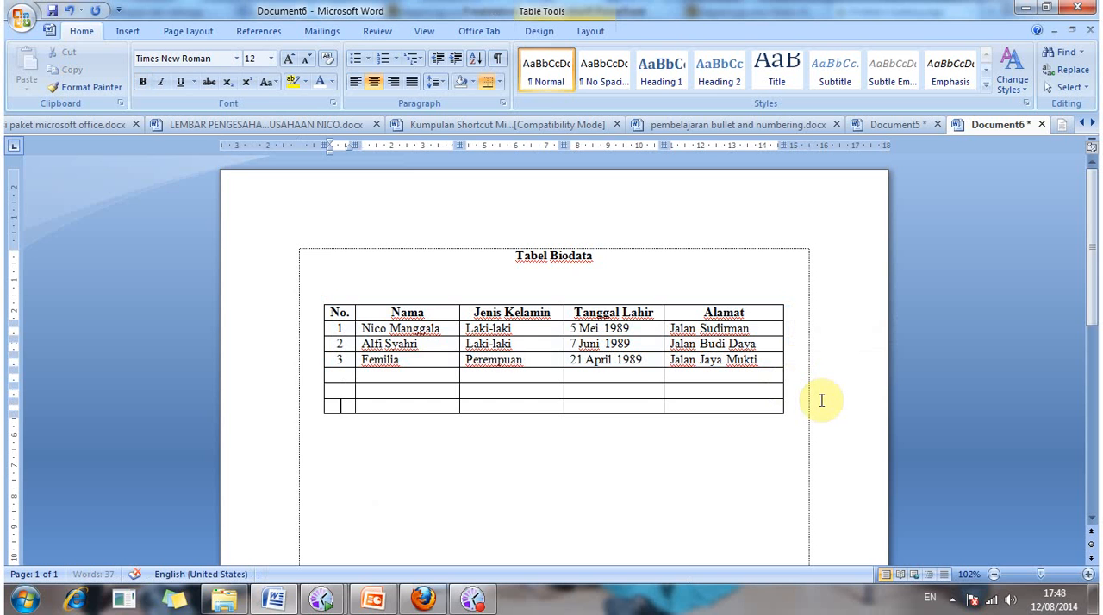
Step: Insert an empty column to the right of the "Alamat" column
left_click(775, 327)
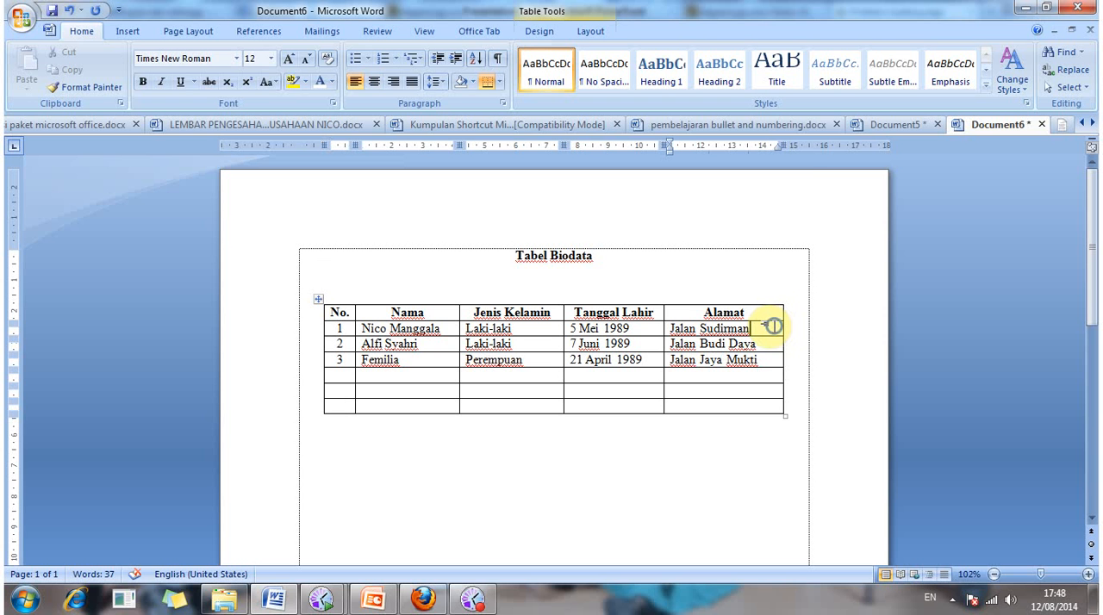
right_click(774, 328)
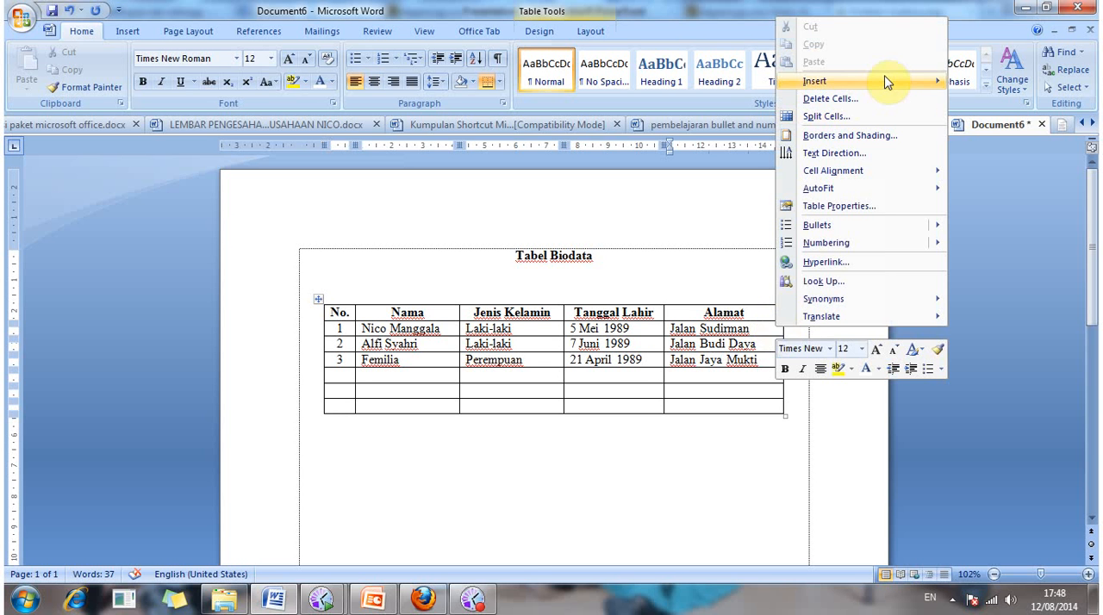
mouse_move(887, 81)
left_click(720, 101)
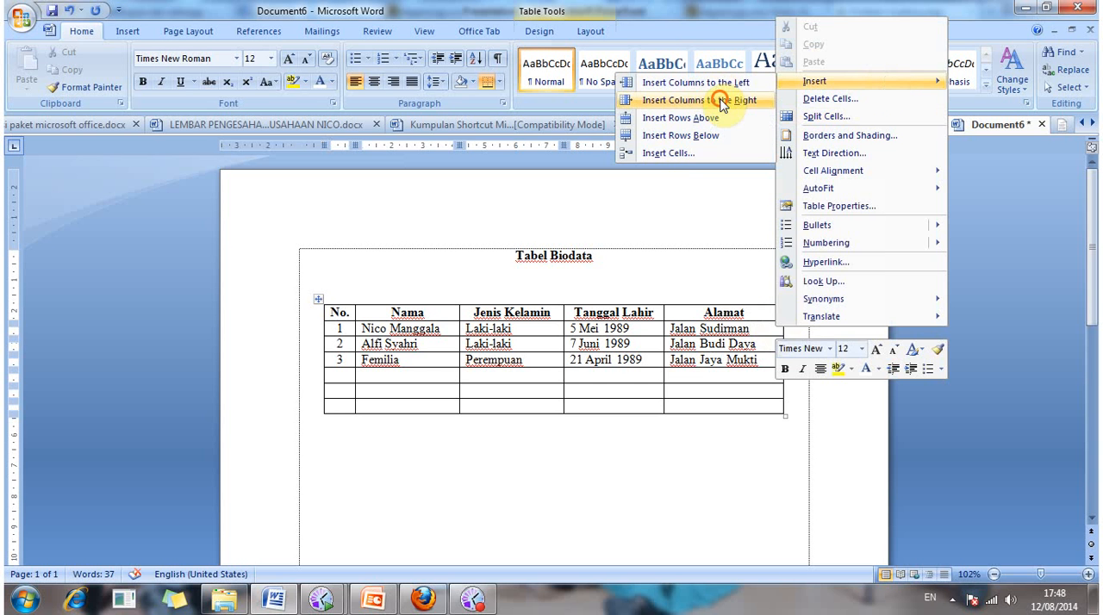
left_click(773, 327)
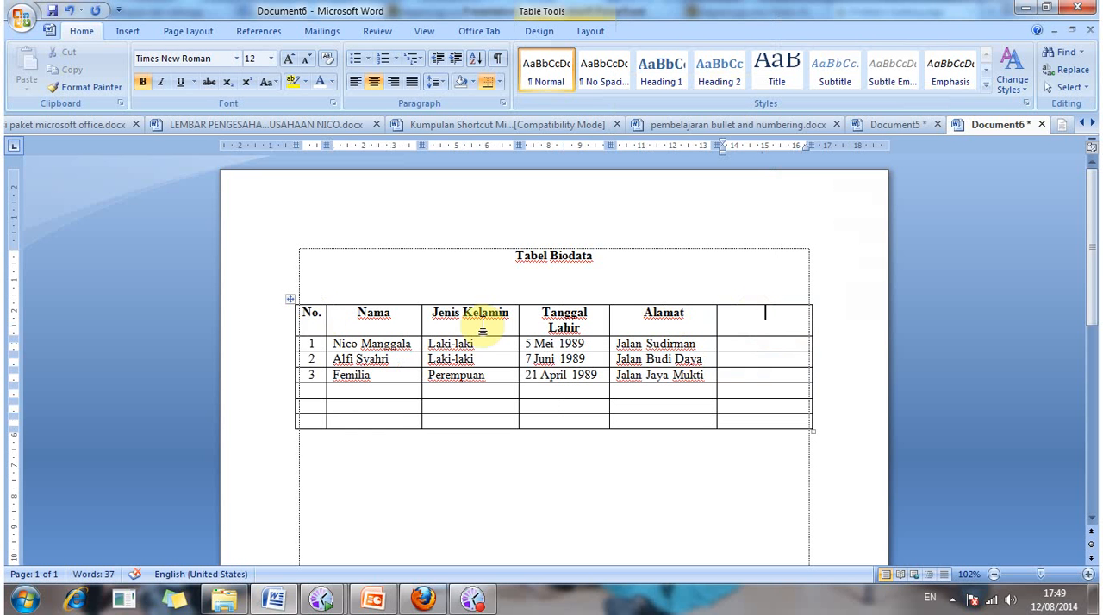
Step: Delete the empty column to the right of "Alamat"
left_click(747, 312)
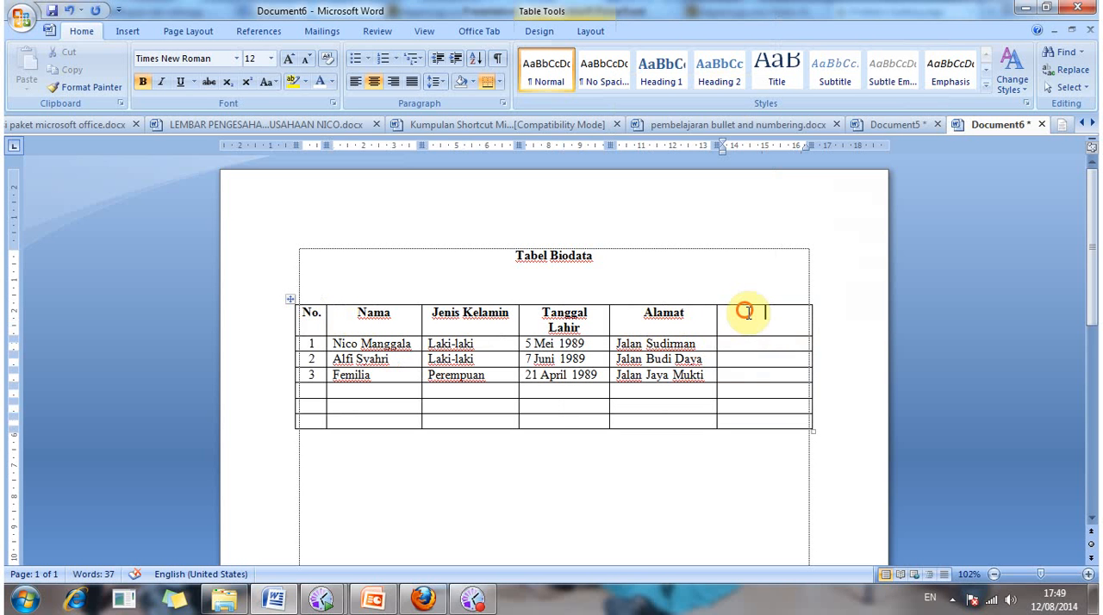
left_click_drag(747, 312, 760, 427)
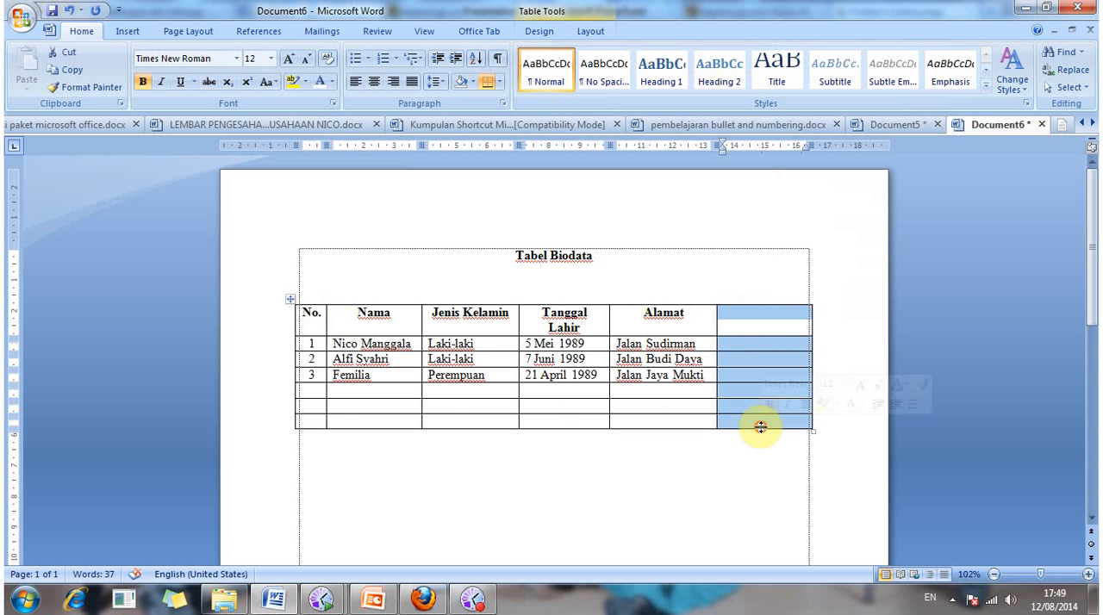
key("BackSpace")
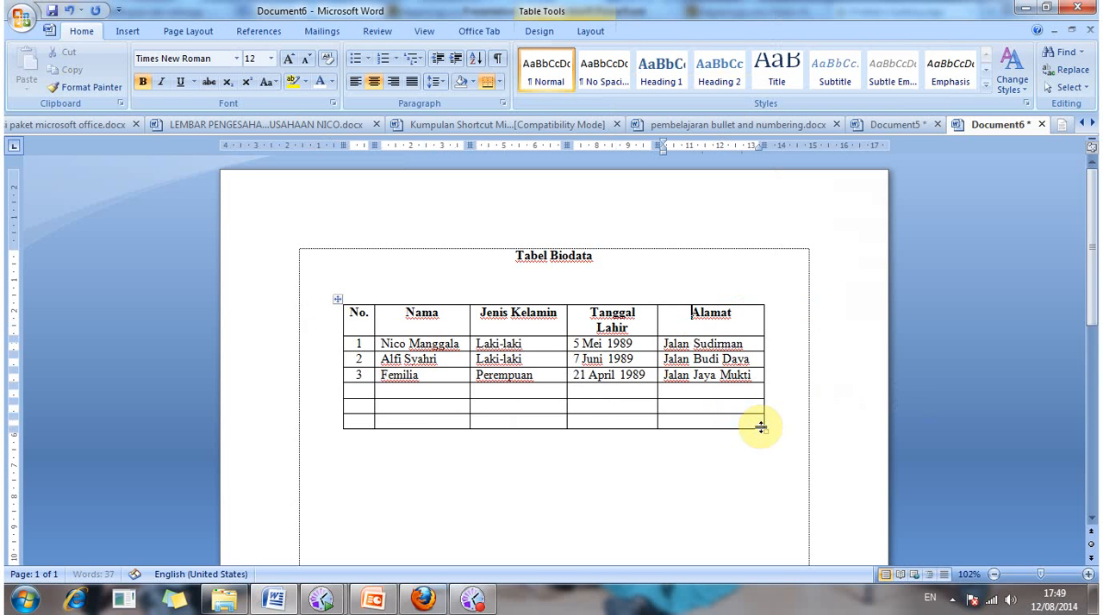
Step: Delete the last two empty rows of the table
left_click(359, 404)
left_click_drag(424, 408, 714, 431)
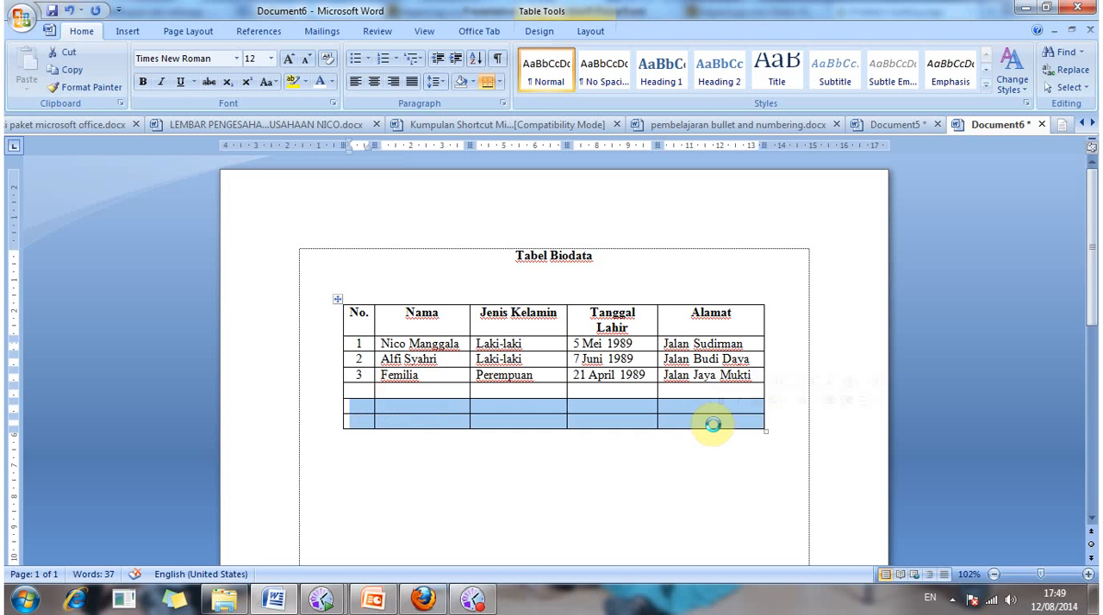
key("Return")
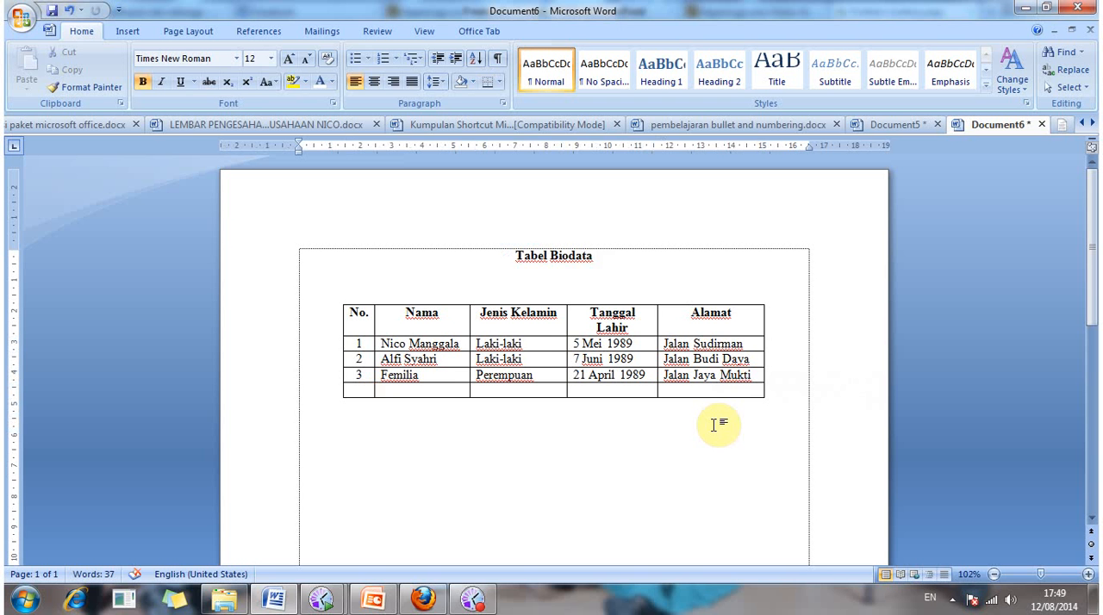
Step: Set the preferred width of the whole biodata table to 13.9 cm in its table properties
left_click(336, 299)
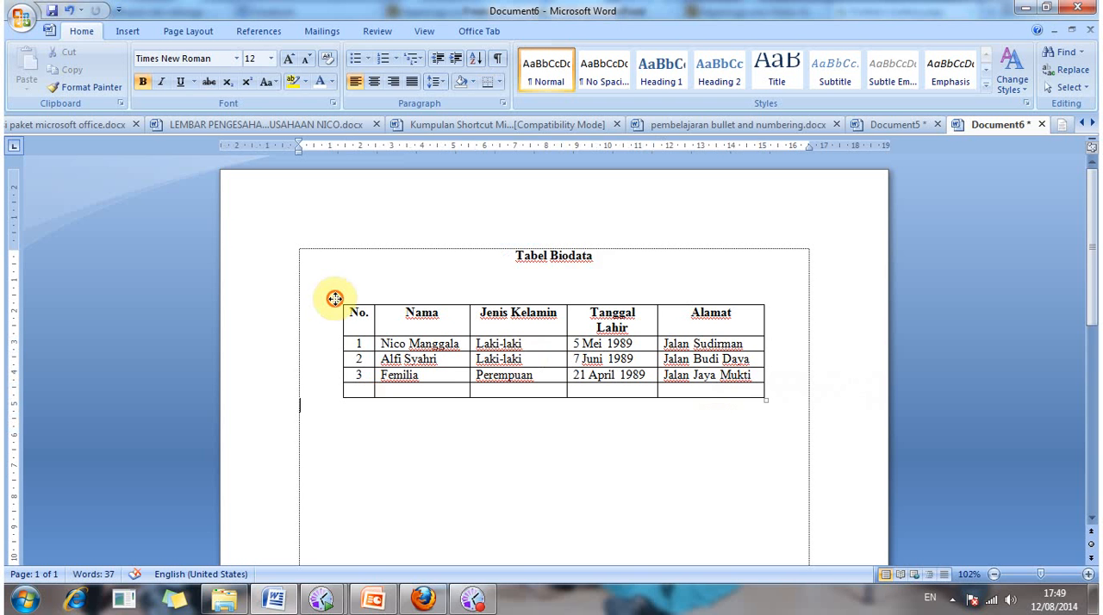
left_click(335, 299)
right_click(335, 301)
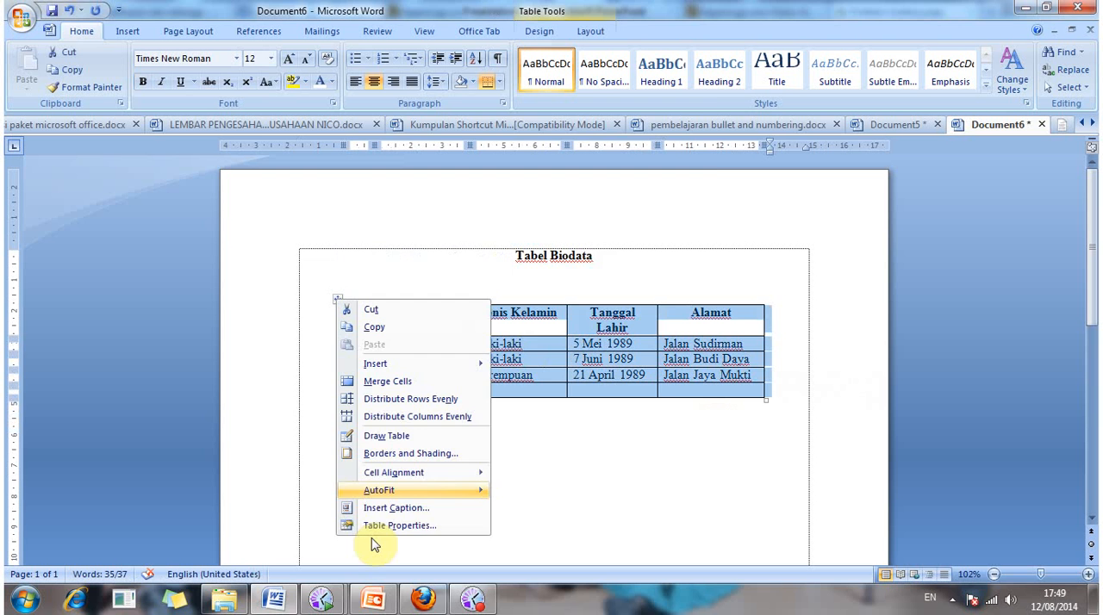
left_click(381, 526)
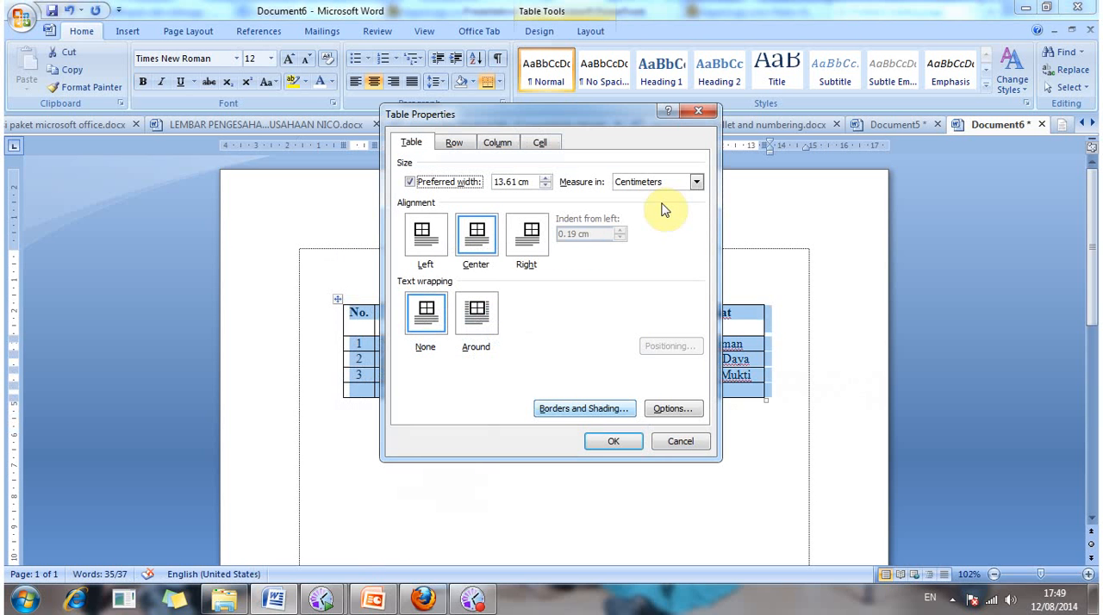
left_click(452, 147)
left_click(414, 143)
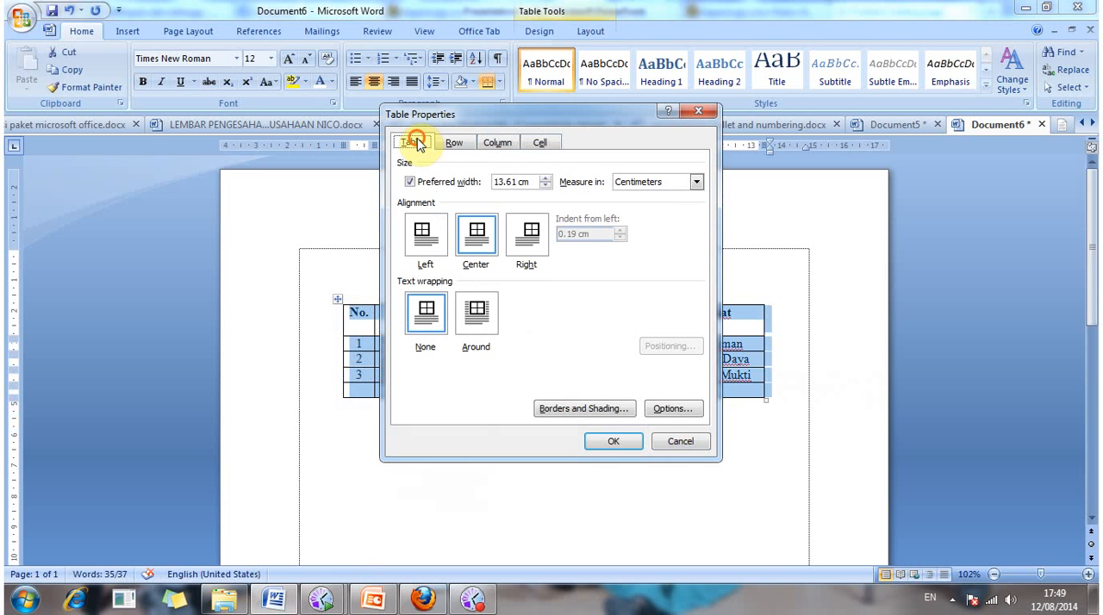
left_click(526, 118)
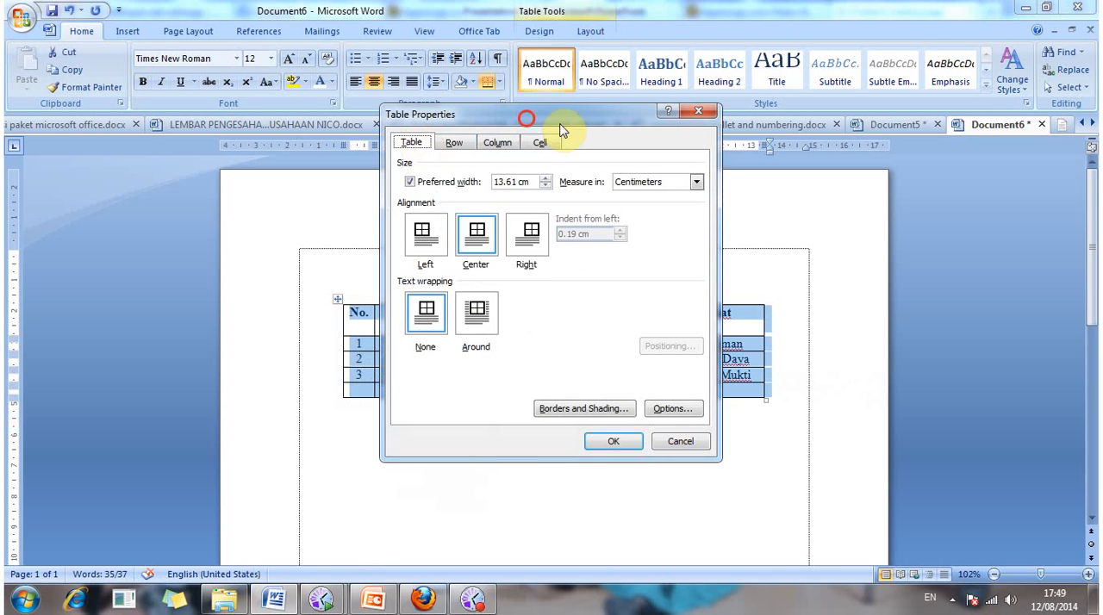
left_click_drag(561, 130, 700, 139)
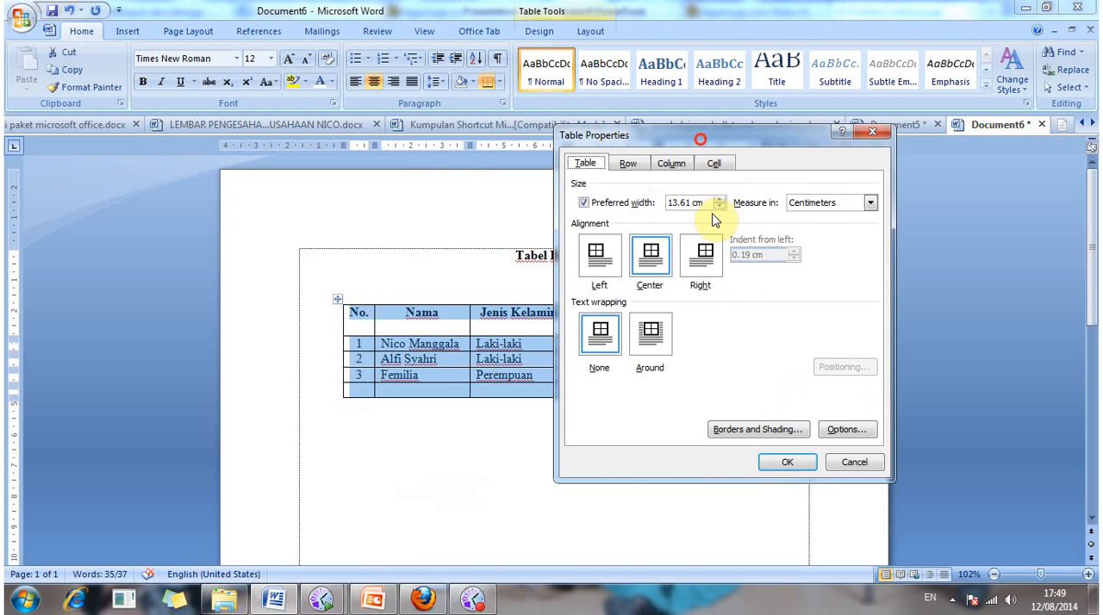
left_click(721, 199)
left_click(722, 199)
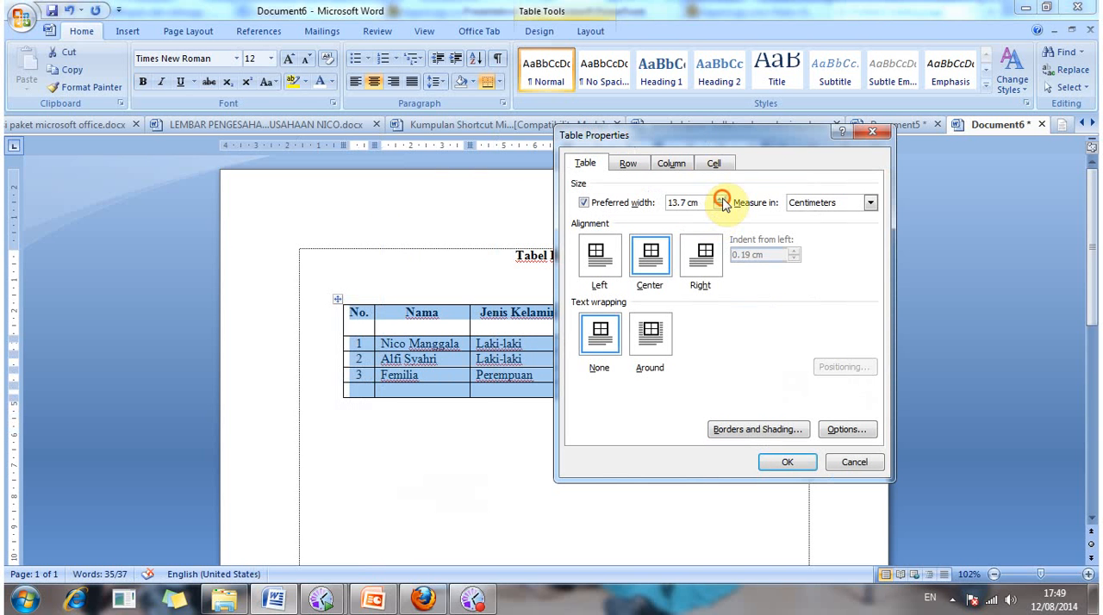
double_click(721, 199)
left_click(785, 463)
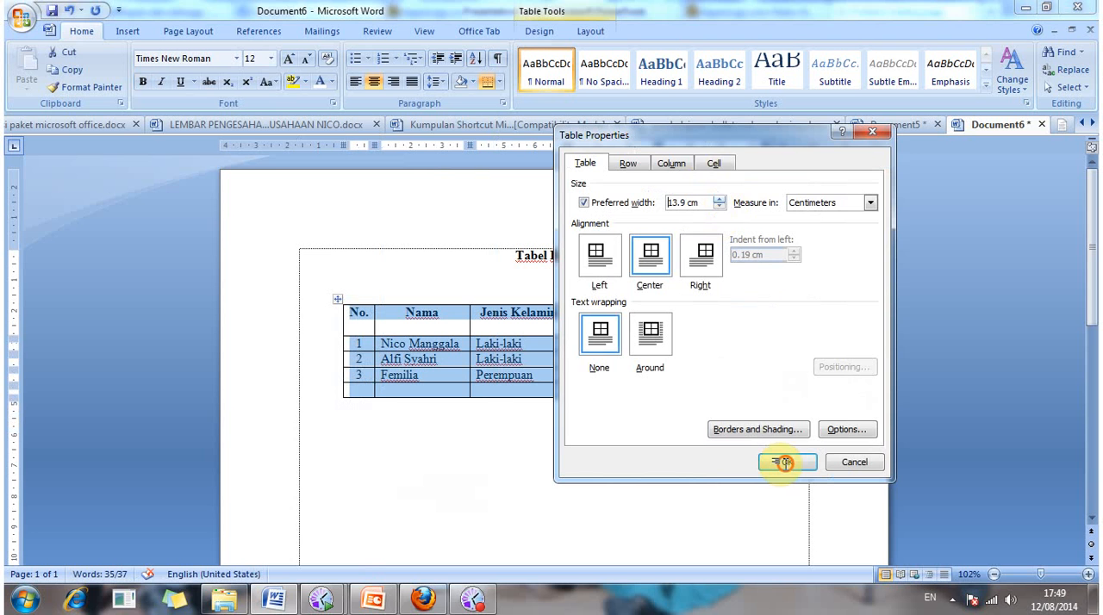
left_click(702, 445)
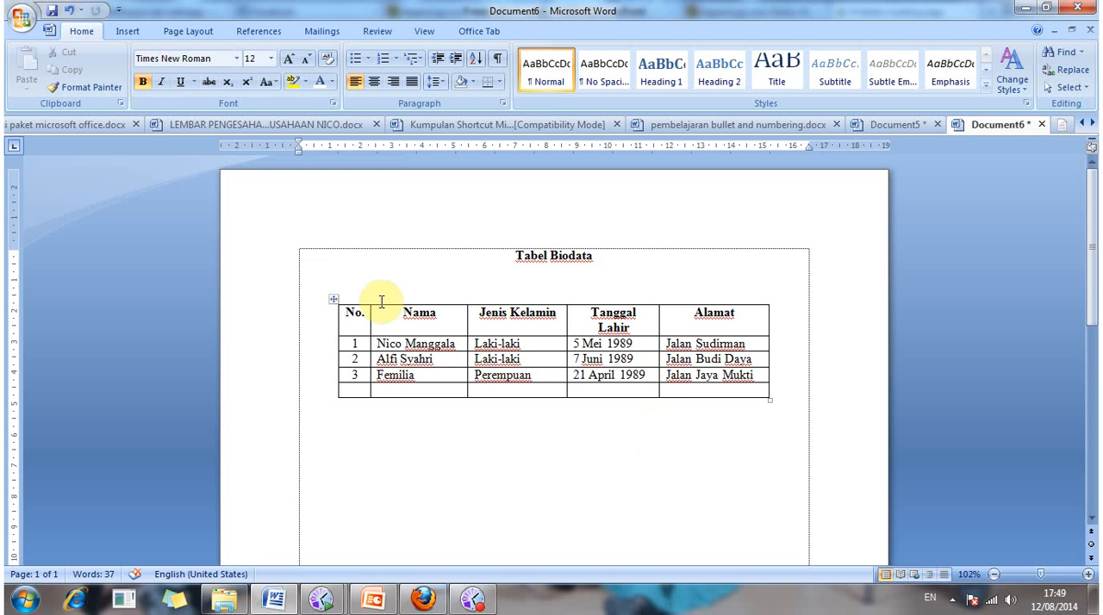
Step: Widen the whole biodata table to a preferred width of 14 cm
left_click(332, 299)
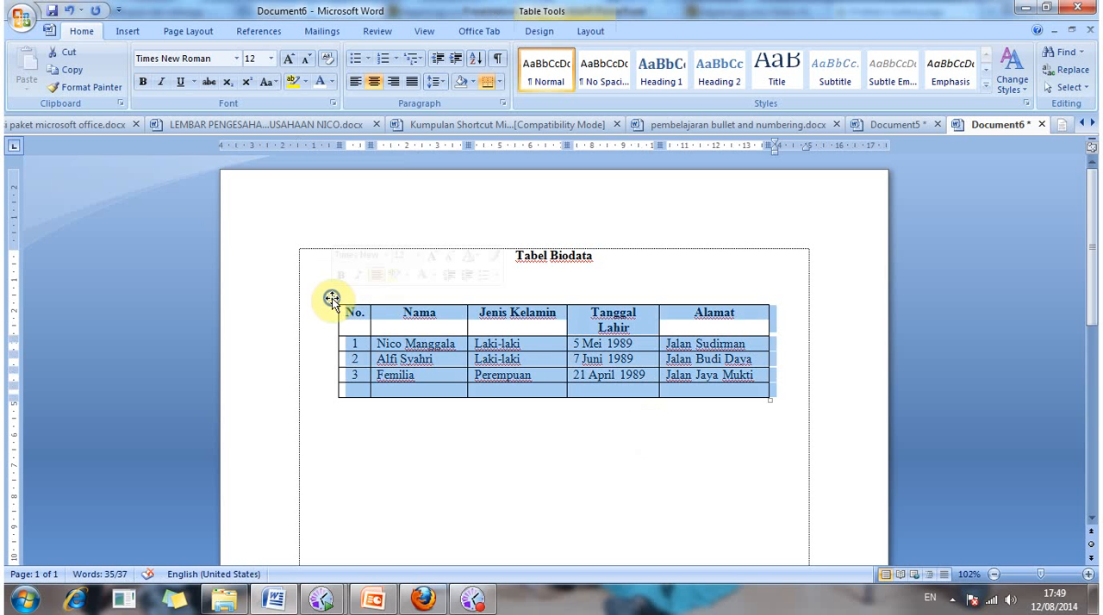
right_click(331, 299)
left_click(420, 524)
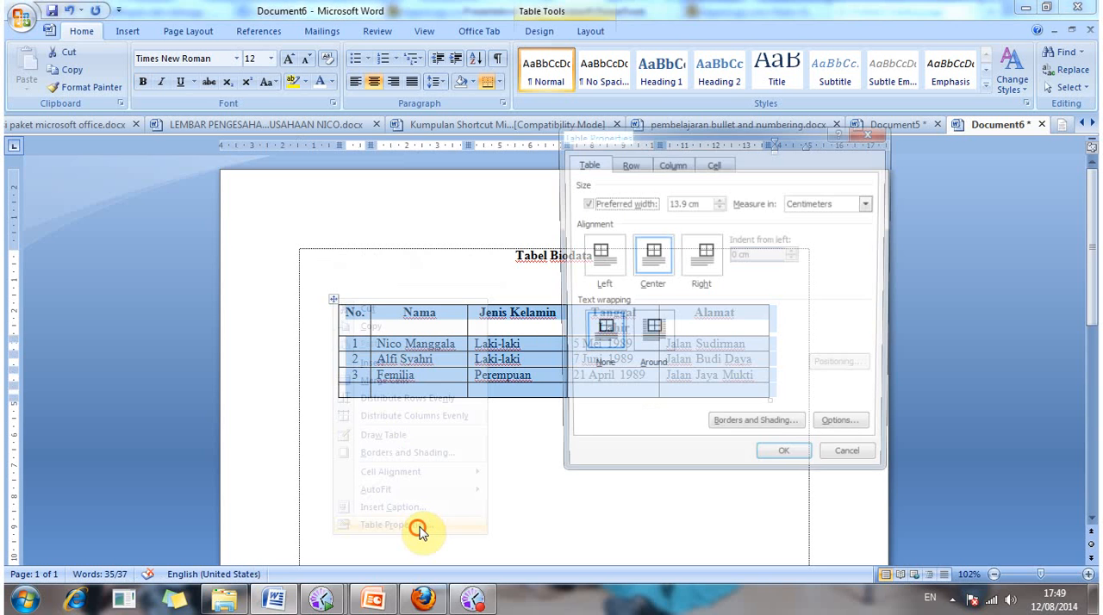
left_click(720, 200)
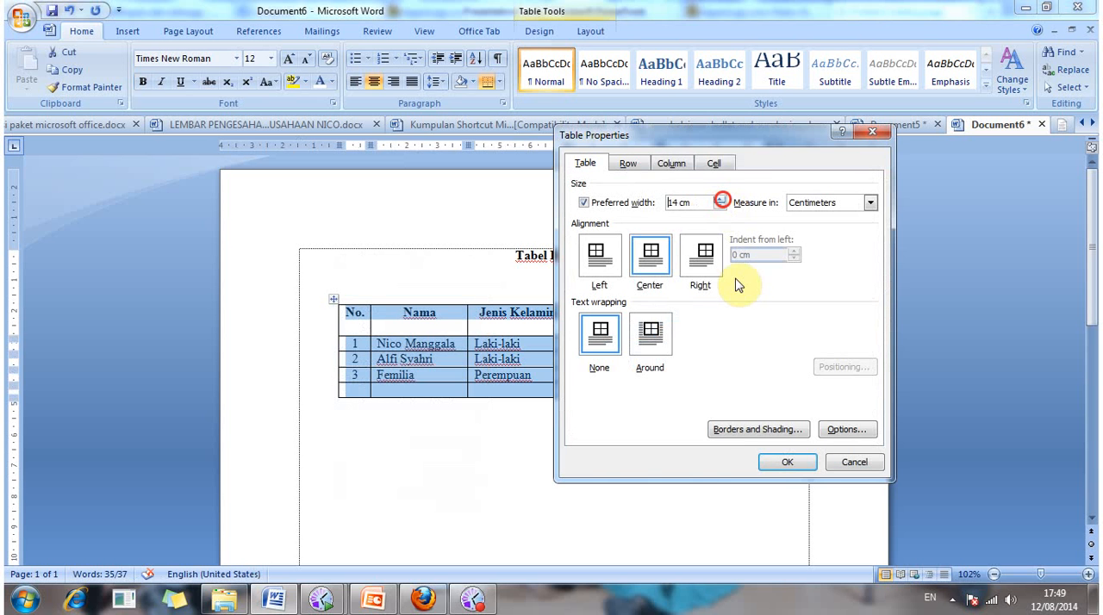
left_click(778, 464)
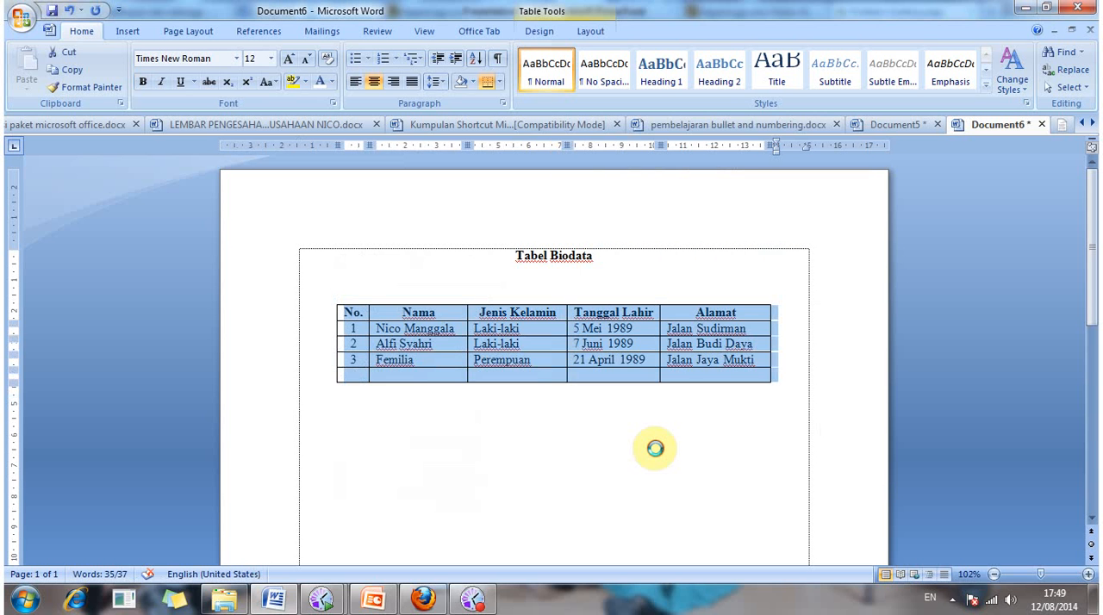
left_click(655, 448)
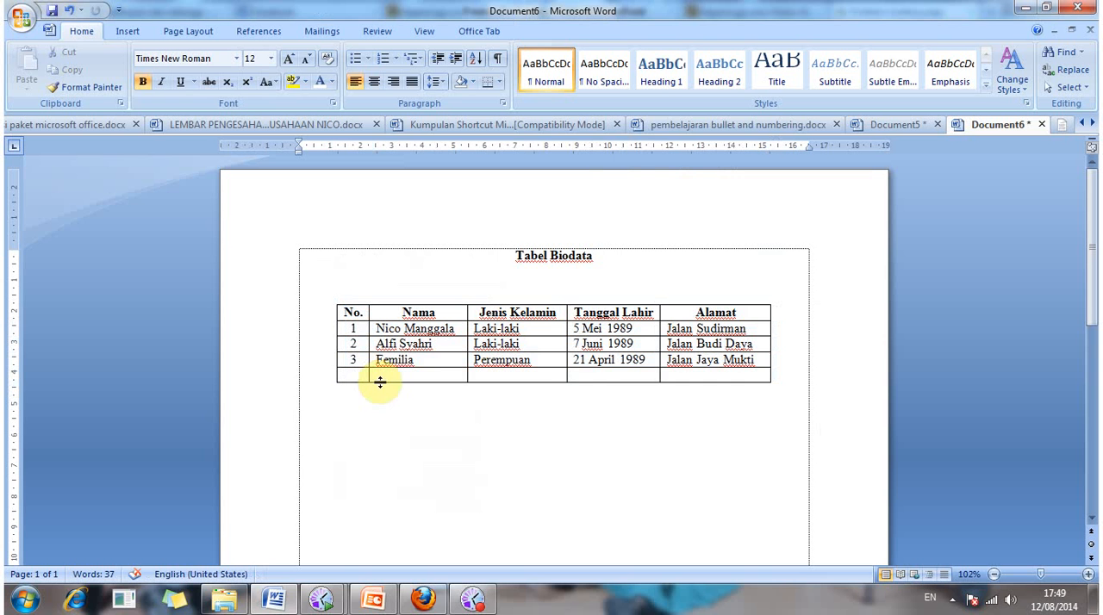
Step: Delete the remaining empty row at the end of the biodata table
left_click(355, 373)
left_click_drag(423, 366, 726, 383)
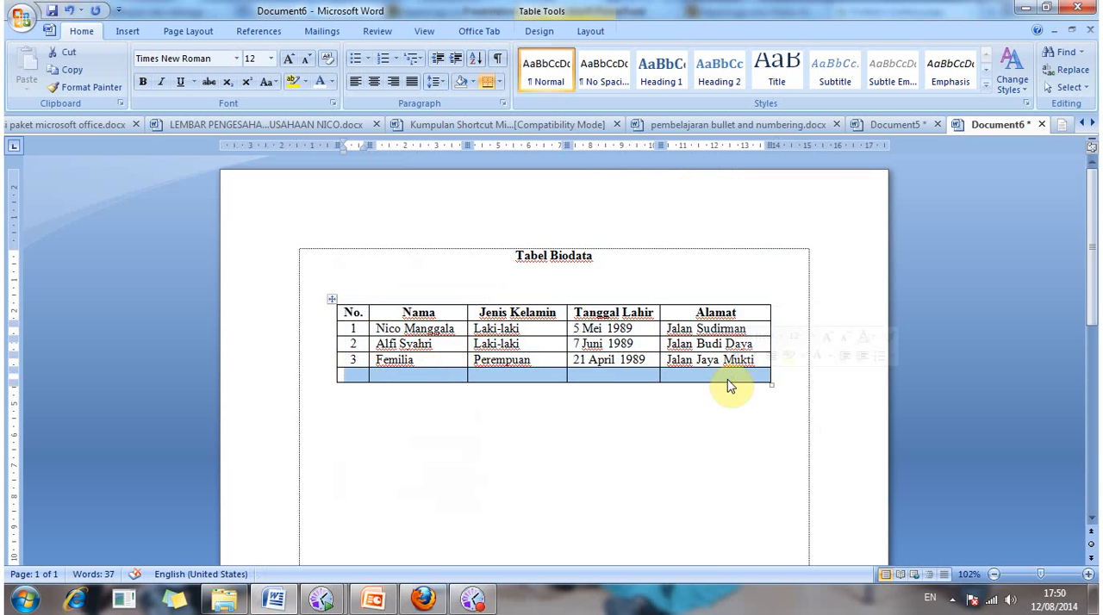
key("BackSpace")
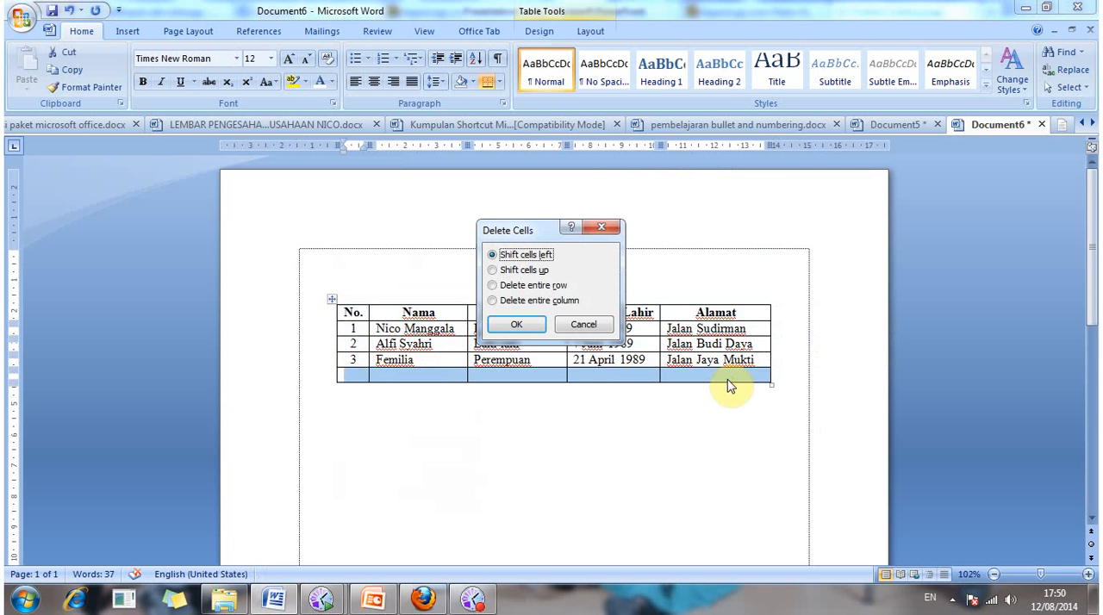
key("Tab")
key("Return")
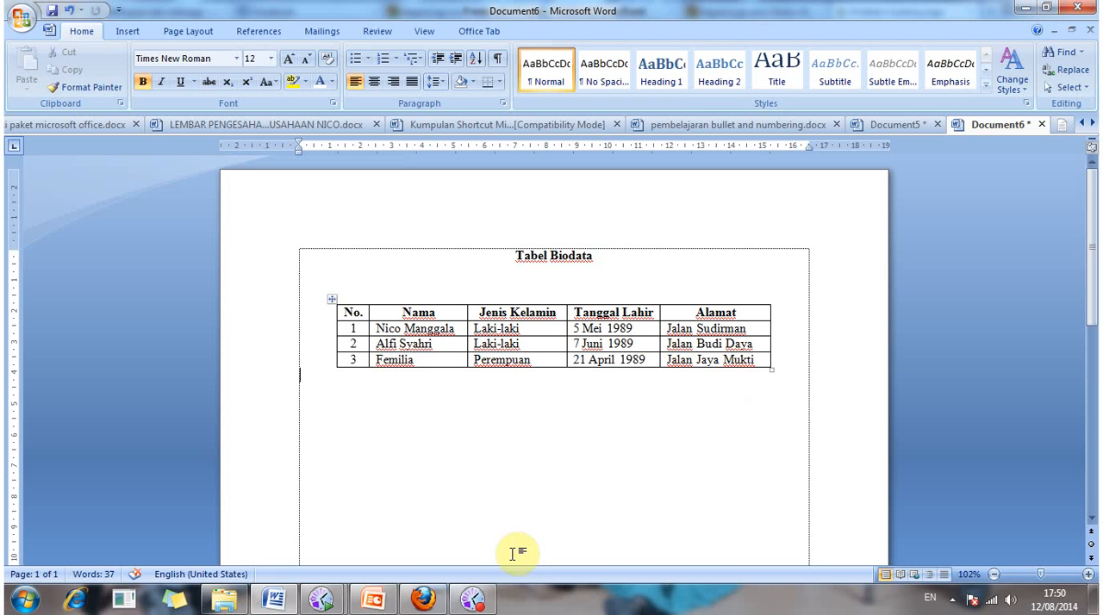
left_click(473, 598)
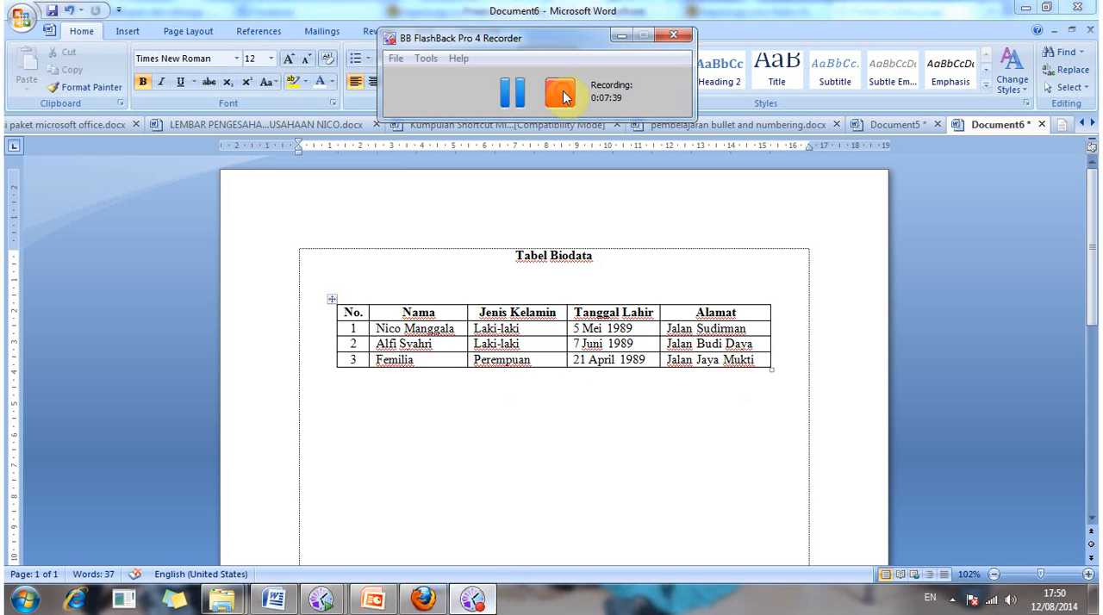